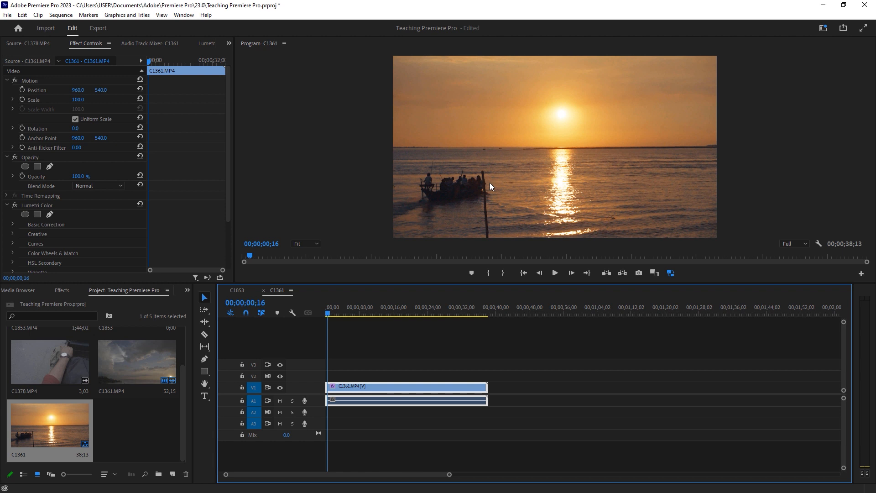
# Save the project and add a title reading 'Padma, T-Badh' with 'Rajshahi' on a second line over the video
pyautogui.hotkey('ctrl', 's')
pyautogui.press('t')
pyautogui.moveTo(437, 106); pyautogui.dragTo(652, 172)
pyautogui.write('Pad')
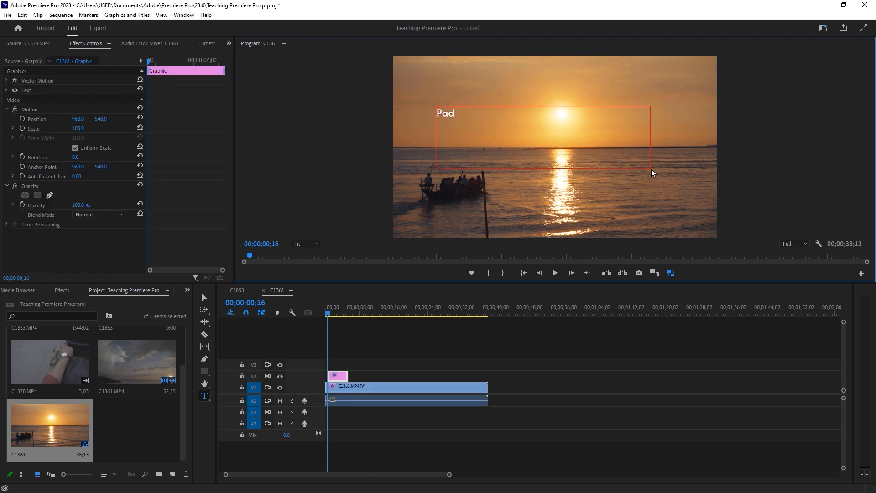
pyautogui.write('ma, T-Badh')
pyautogui.press('Return')
pyautogui.write('Rajshahi')
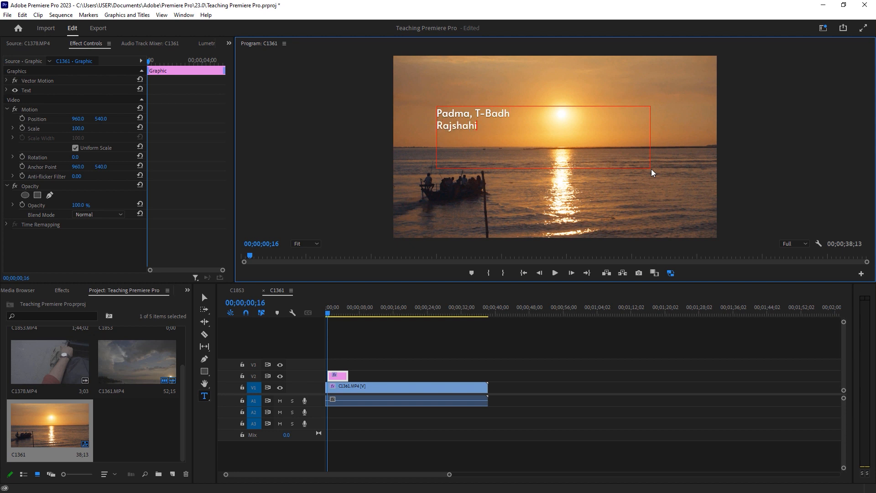
# Open the Essential Graphics panel and center-align all of the title text
pyautogui.hotkey('ctrl', 'a')
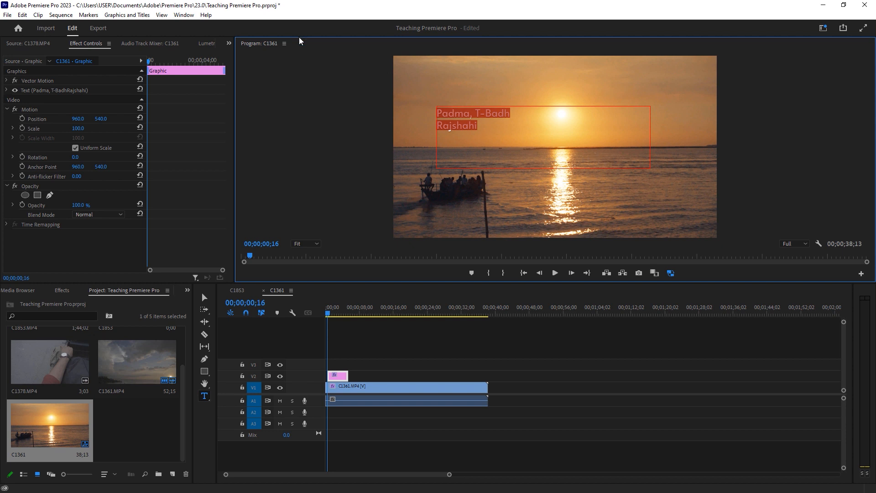
pyautogui.click(181, 15)
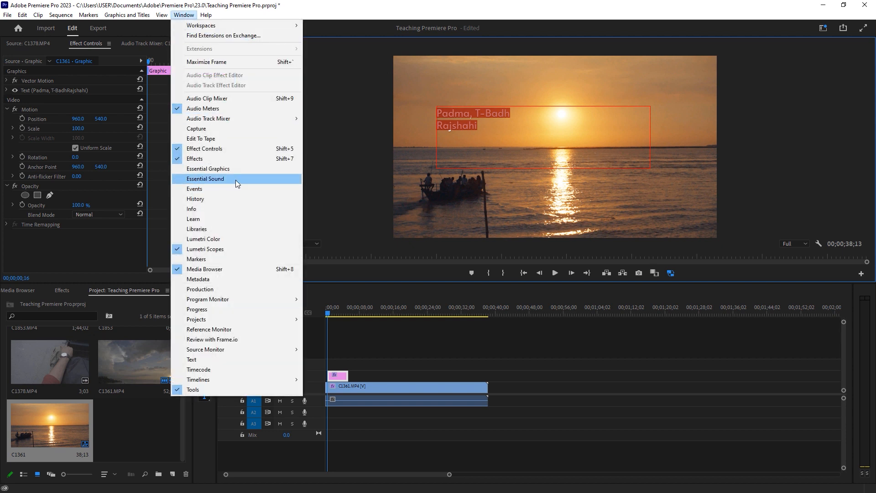
pyautogui.click(243, 170)
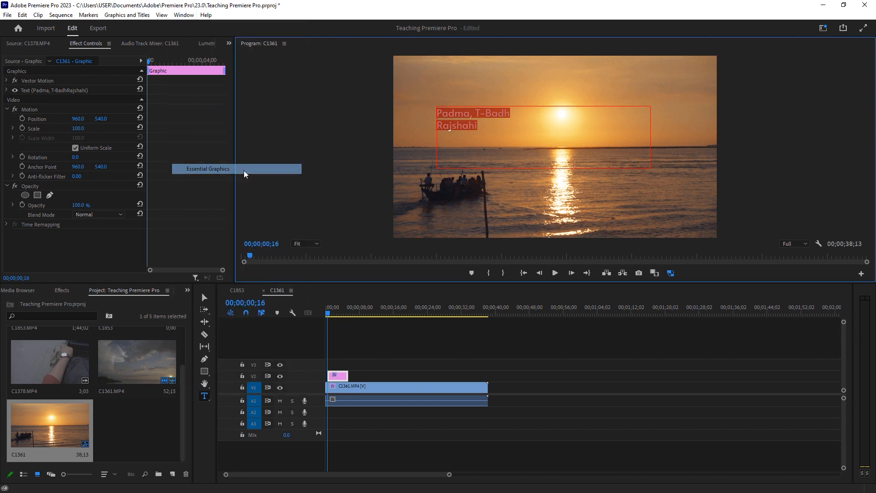
pyautogui.moveTo(389, 128); pyautogui.dragTo(322, 106)
pyautogui.click(715, 296)
# Set the font size of the 'Padma, T-Badh' line to 100
pyautogui.moveTo(486, 114); pyautogui.dragTo(396, 118)
pyautogui.click(775, 279)
pyautogui.write('100')
pyautogui.press('Return')
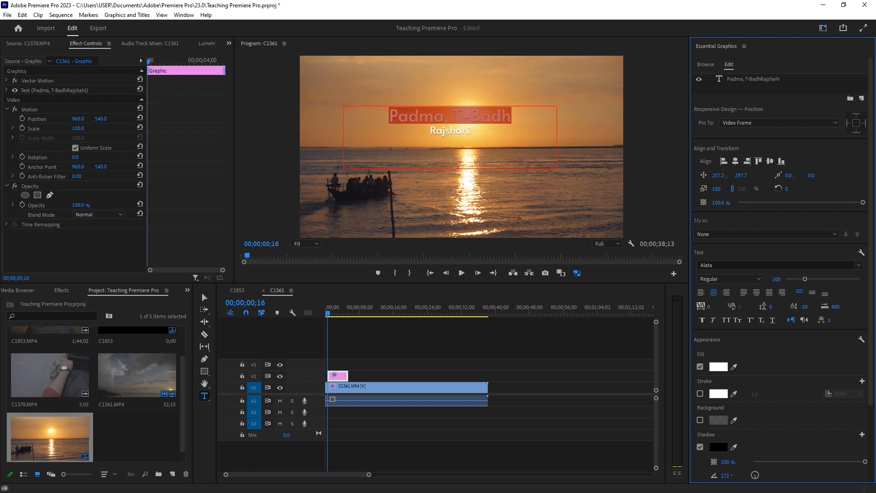
# Set the font size of the 'Rajshahi' line to 75
pyautogui.moveTo(482, 129); pyautogui.dragTo(428, 132)
pyautogui.click(776, 279)
pyautogui.write('75')
pyautogui.press('Return')
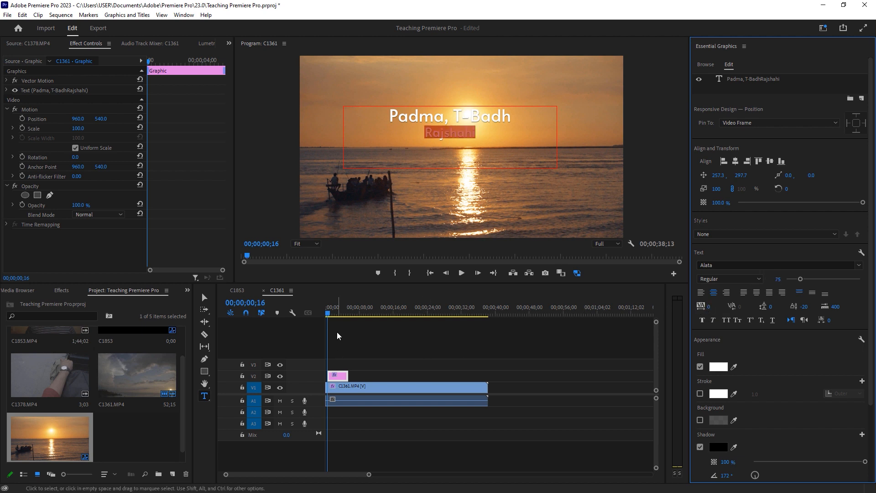
# Inspect the title and video clips on the zoomed-in timeline by selecting each in turn
pyautogui.click(331, 314)
pyautogui.click(369, 360)
pyautogui.click(338, 377)
pyautogui.moveTo(368, 475); pyautogui.dragTo(289, 475)
pyautogui.moveTo(337, 308); pyautogui.dragTo(347, 317)
pyautogui.click(372, 378)
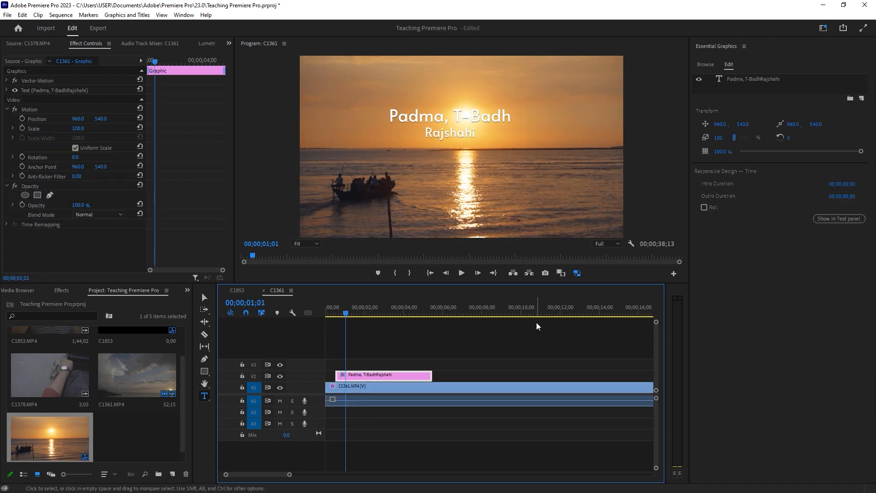
pyautogui.click(384, 389)
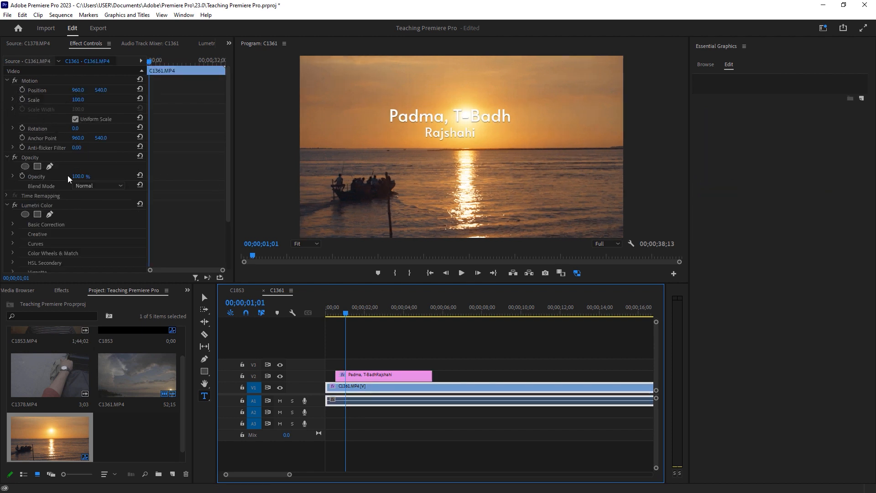
pyautogui.click(370, 380)
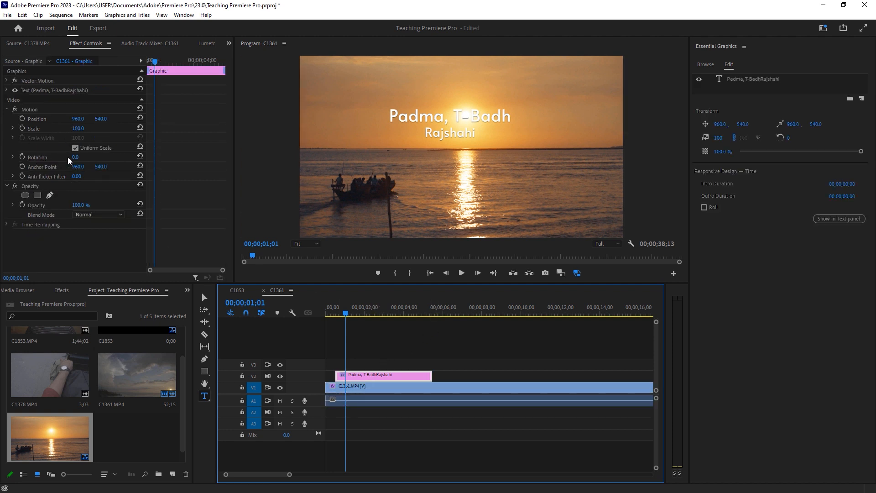
pyautogui.click(375, 388)
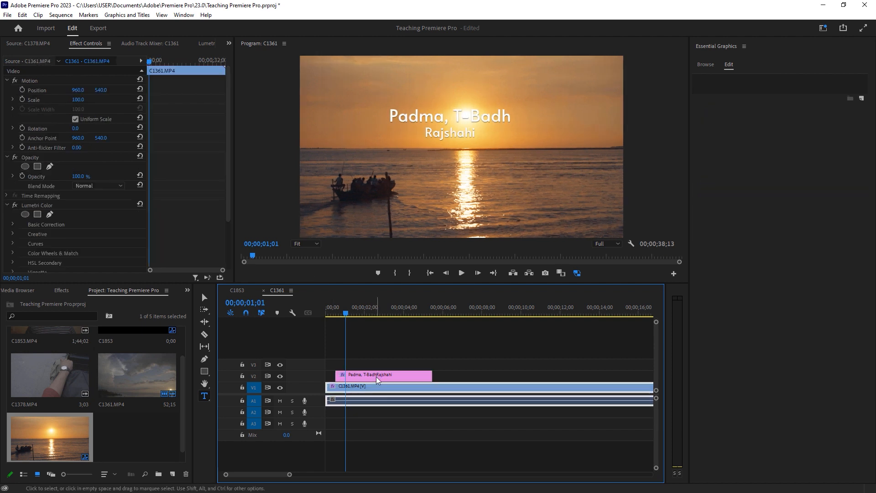
pyautogui.click(377, 380)
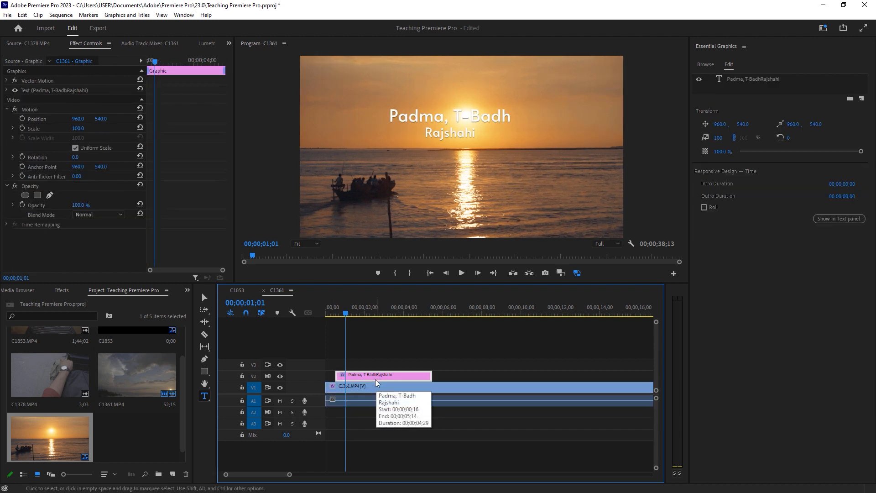
pyautogui.click(372, 386)
pyautogui.moveTo(78, 90); pyautogui.dragTo(9, 93)
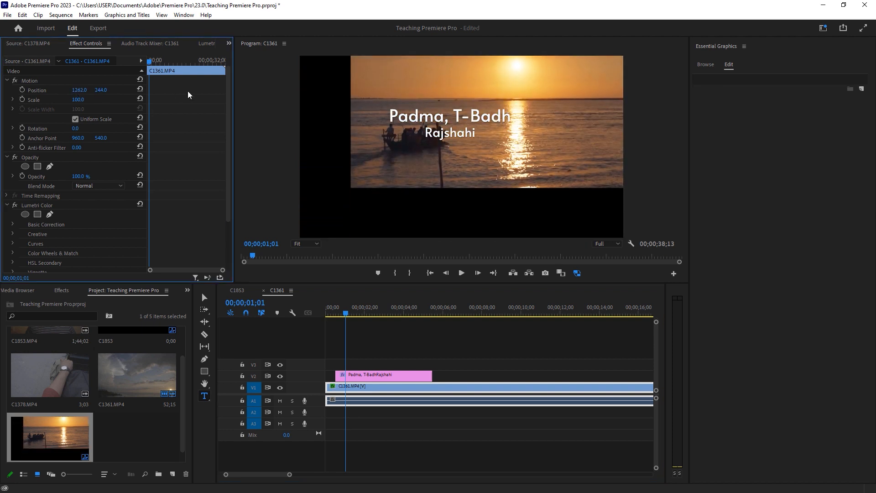
pyautogui.click(140, 89)
pyautogui.click(367, 378)
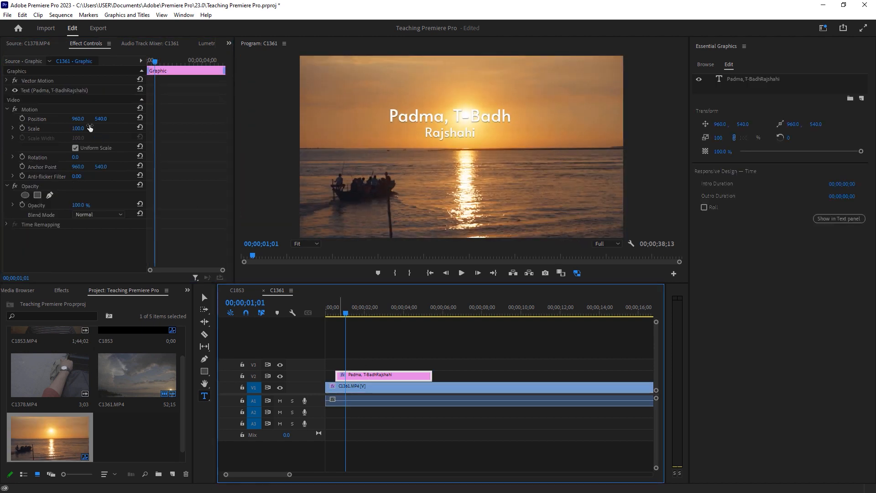
pyautogui.moveTo(99, 119)
pyautogui.mouseDown()
pyautogui.moveTo(73, 119)
pyautogui.moveTo(152, 119)
pyautogui.moveTo(101, 119)
pyautogui.mouseUp()
pyautogui.click(140, 118)
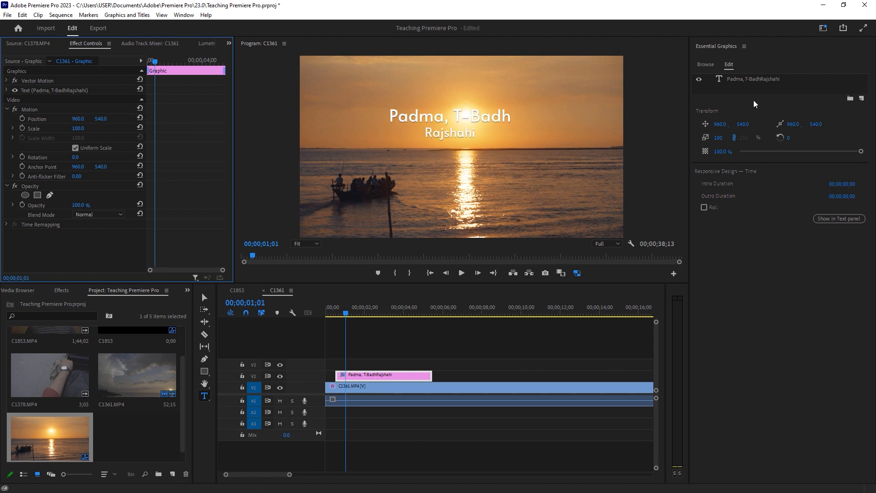
# Center the title layer horizontally in the frame
pyautogui.click(750, 79)
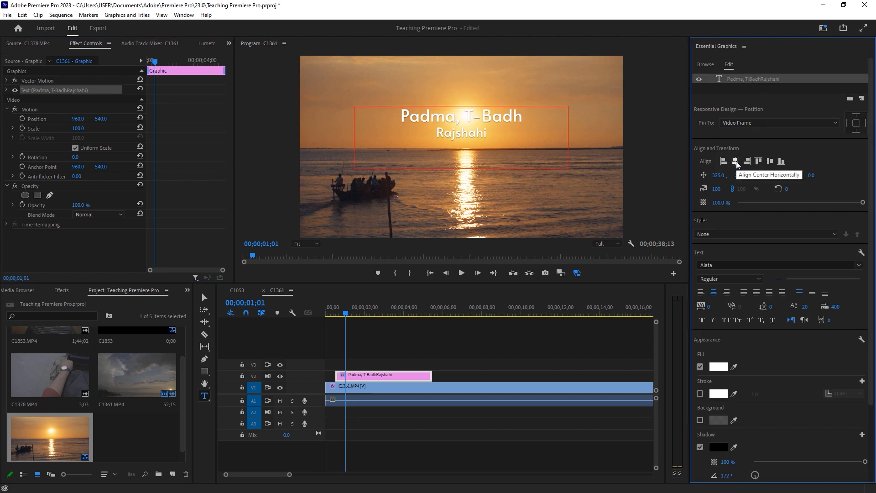
pyautogui.click(370, 364)
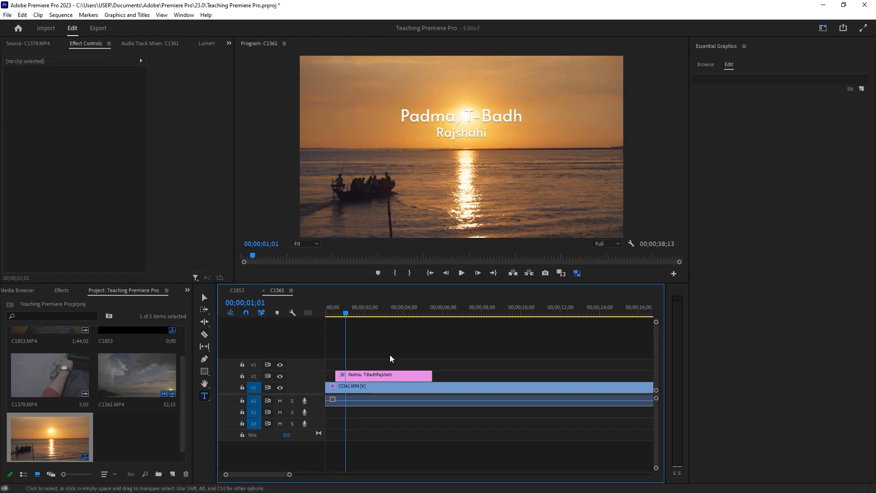
# Move the title lower by setting its Vector Motion position Y to 578
pyautogui.click(372, 387)
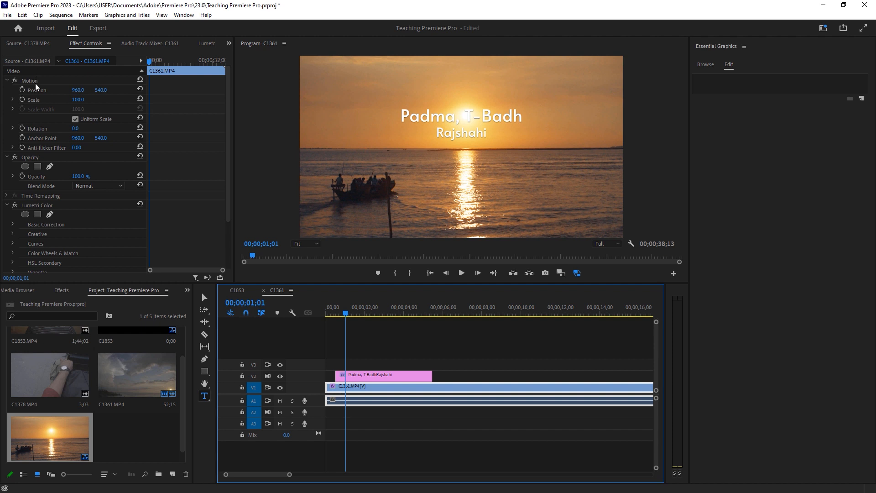
pyautogui.click(357, 378)
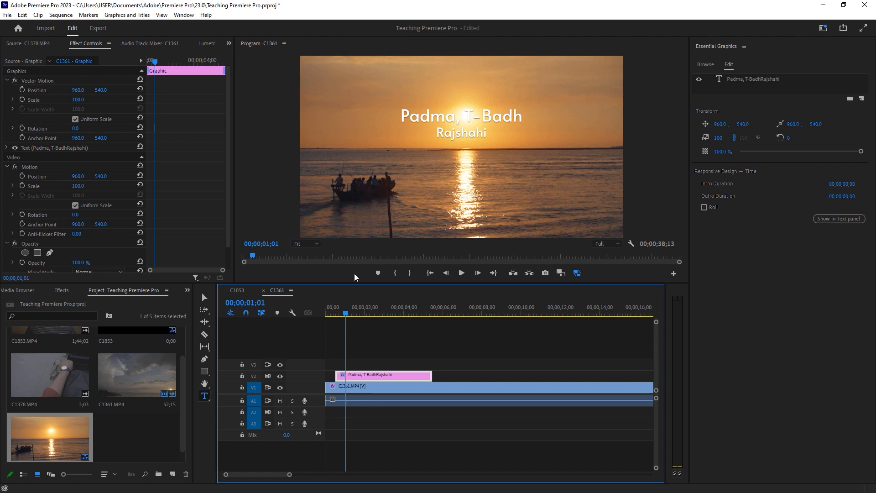
pyautogui.moveTo(289, 474); pyautogui.dragTo(254, 475)
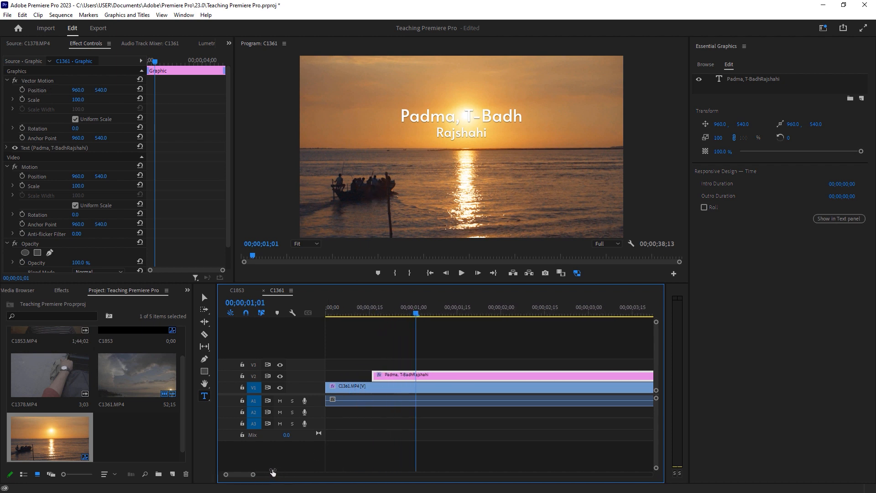
pyautogui.click(374, 315)
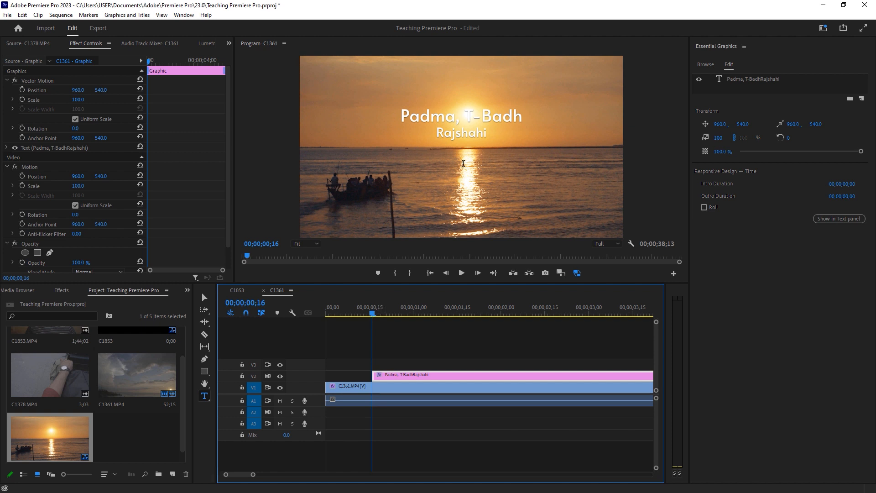
pyautogui.click(378, 315)
pyautogui.press('v')
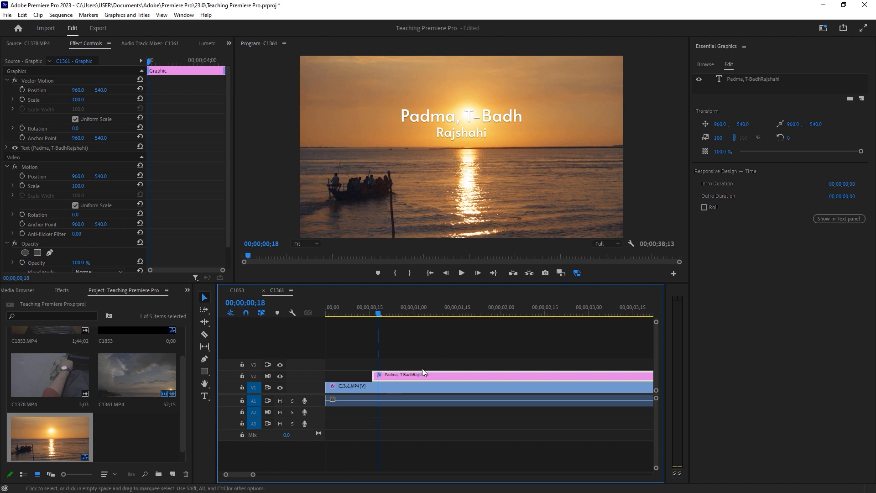
pyautogui.moveTo(101, 90)
pyautogui.mouseDown()
pyautogui.moveTo(1, 90)
pyautogui.moveTo(118, 90)
pyautogui.mouseUp()
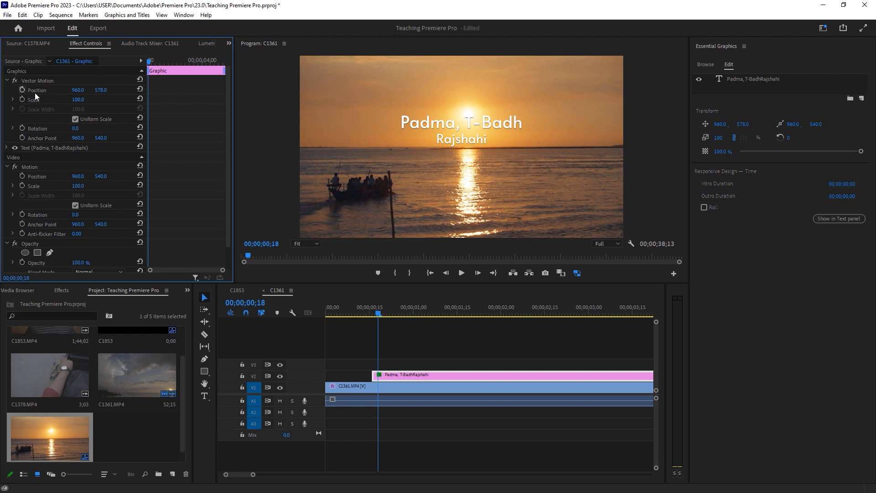
# Step frame by frame and play around the title's start to review it
pyautogui.moveTo(378, 314); pyautogui.dragTo(372, 314)
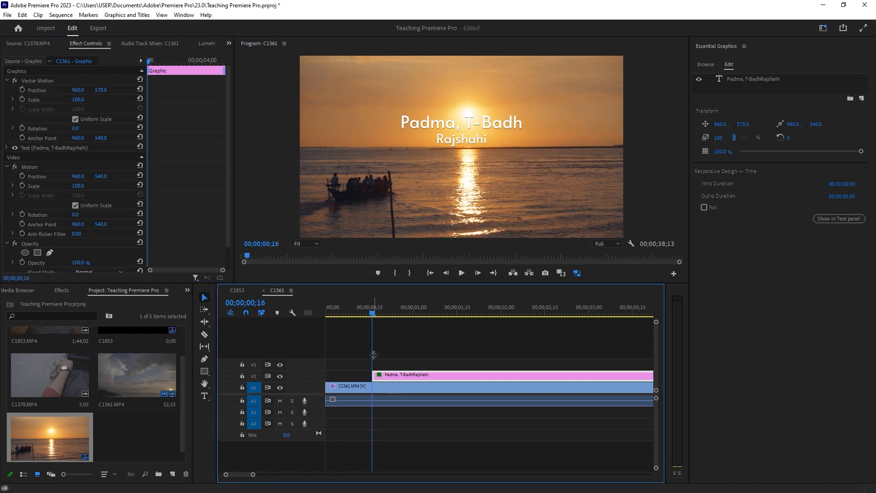
pyautogui.press('Right')
pyautogui.press('Right')
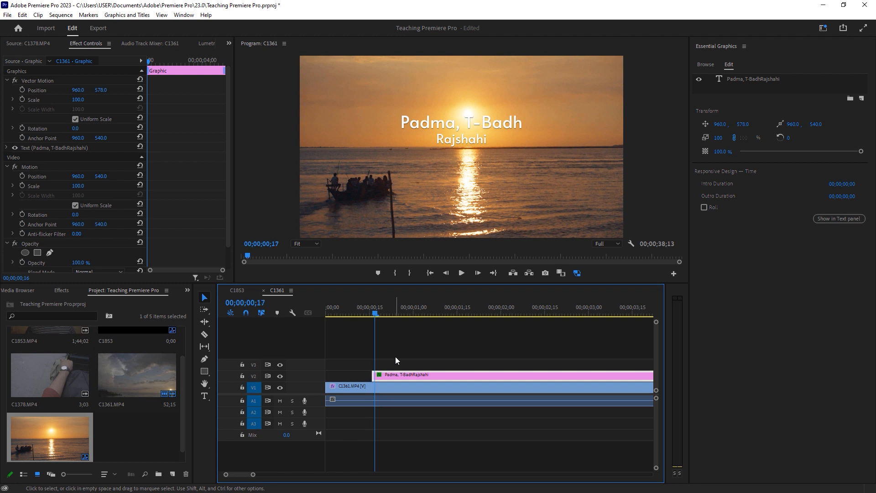
pyautogui.press('Left')
pyautogui.press('Left')
pyautogui.press('Right')
pyautogui.press('Right')
pyautogui.press('Right')
pyautogui.press('Right')
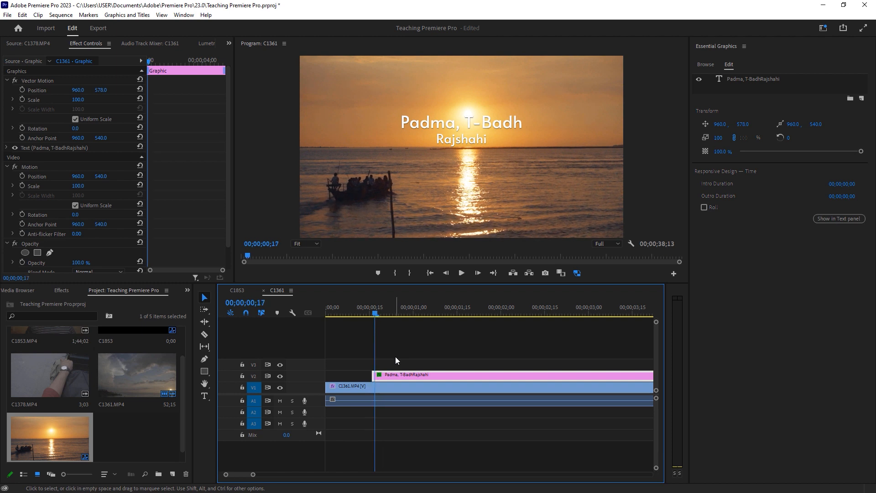
pyautogui.press('Left')
pyautogui.press('Left')
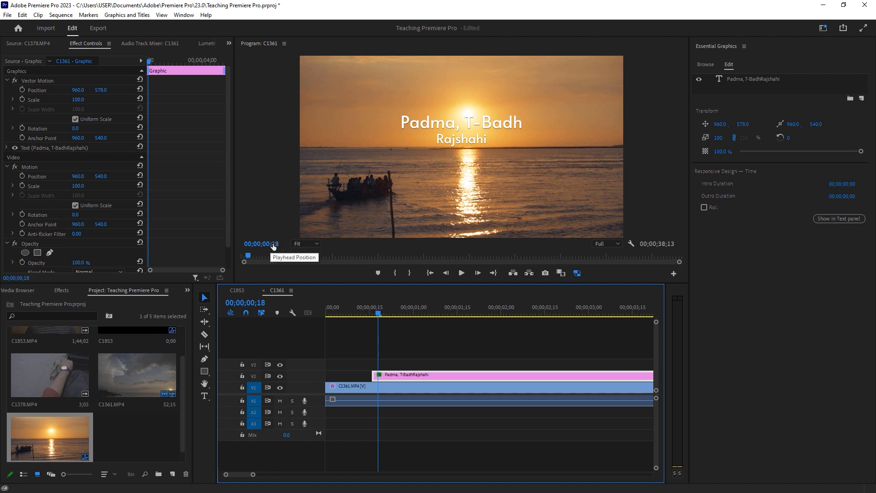
pyautogui.press('Right')
pyautogui.press('Right')
pyautogui.press('space')
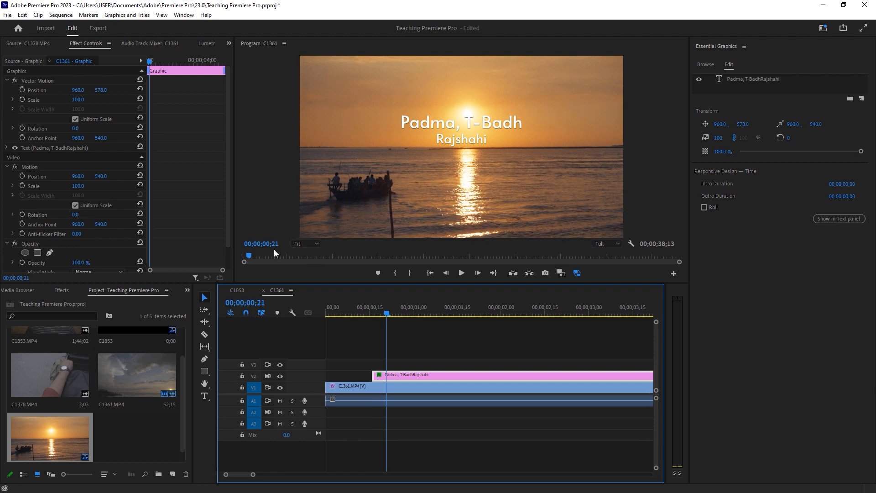
pyautogui.press('Left')
pyautogui.press('Left')
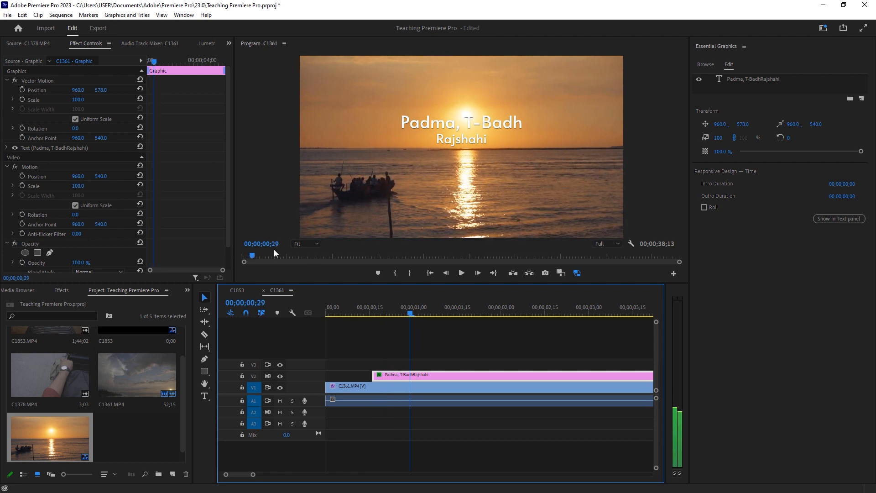
pyautogui.press('Right')
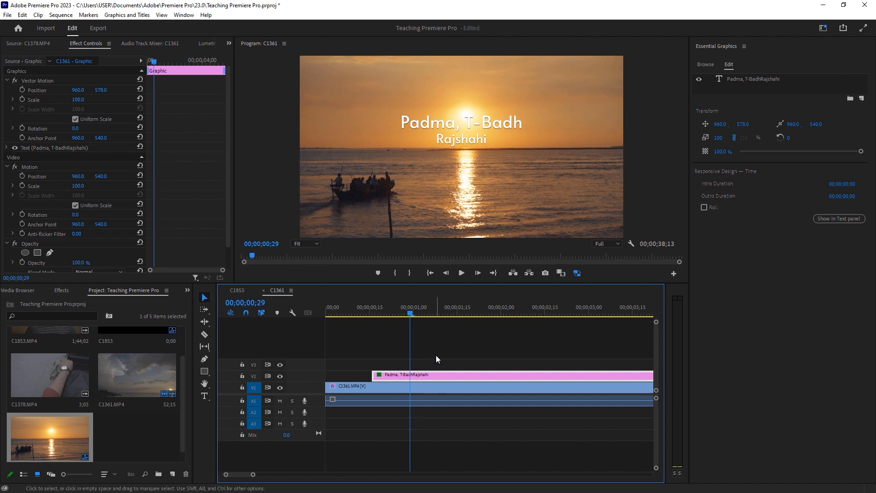
# Go to the title's first frame and set its Vector Motion position Y to 31
pyautogui.press('Up')
pyautogui.press('Left')
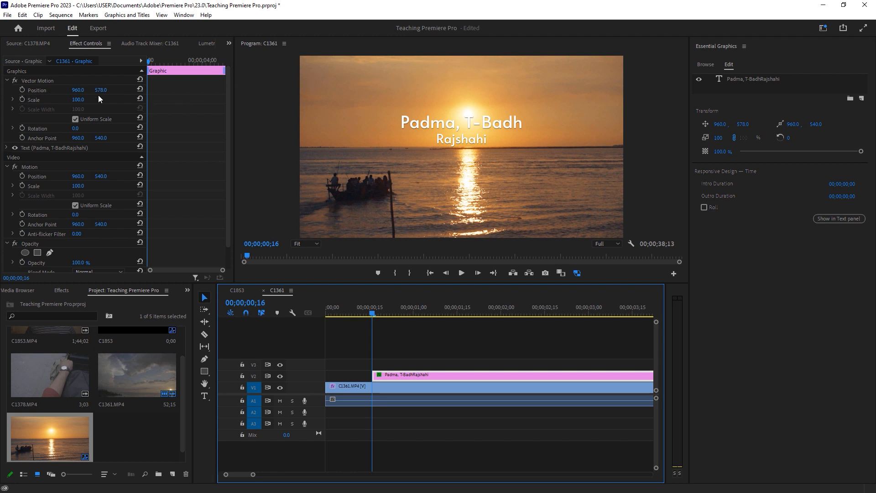
pyautogui.moveTo(101, 90); pyautogui.dragTo(19, 91)
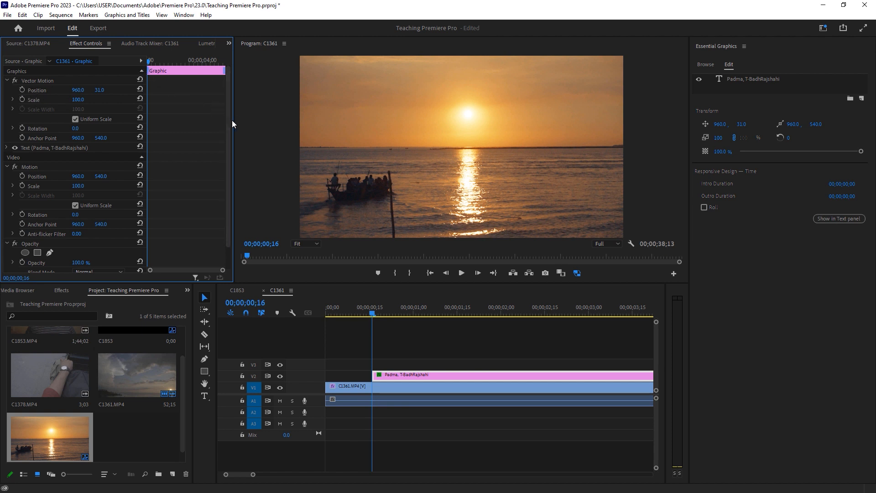
# Widen the effect controls and add a Vector Motion Position keyframe at the title's first frame
pyautogui.moveTo(233, 120); pyautogui.dragTo(283, 120)
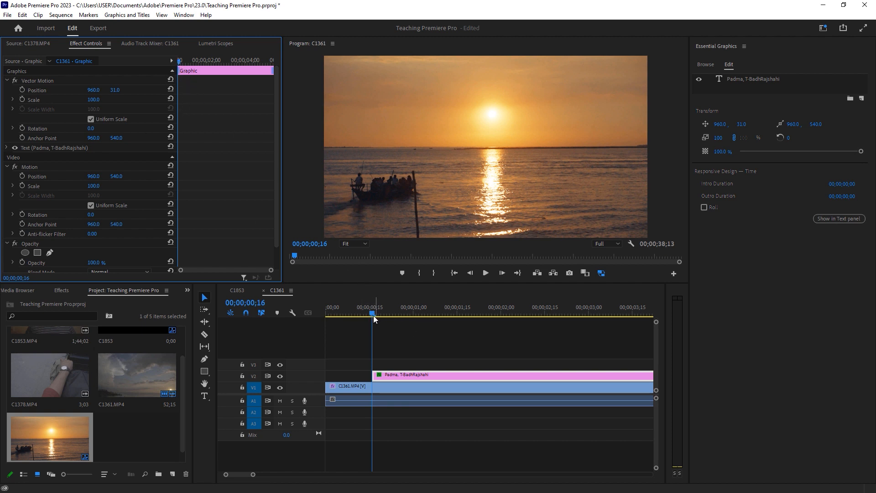
pyautogui.moveTo(373, 314)
pyautogui.mouseDown()
pyautogui.moveTo(401, 314)
pyautogui.moveTo(373, 313)
pyautogui.mouseUp()
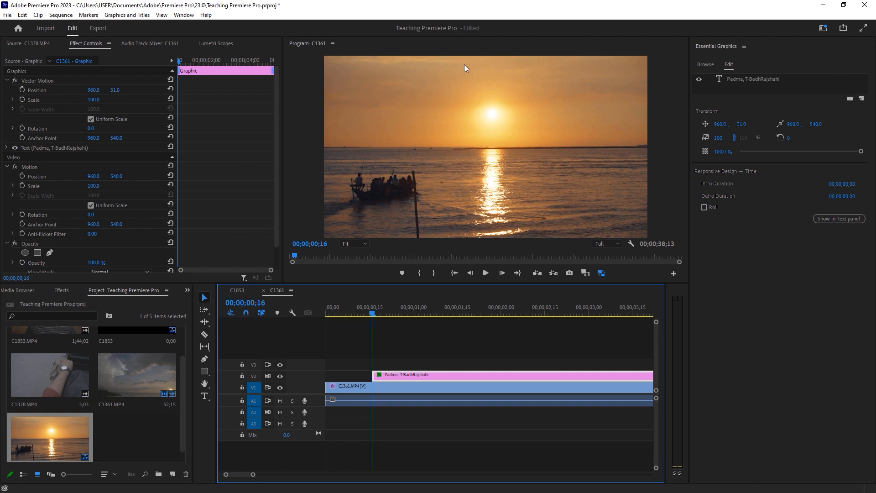
pyautogui.click(22, 90)
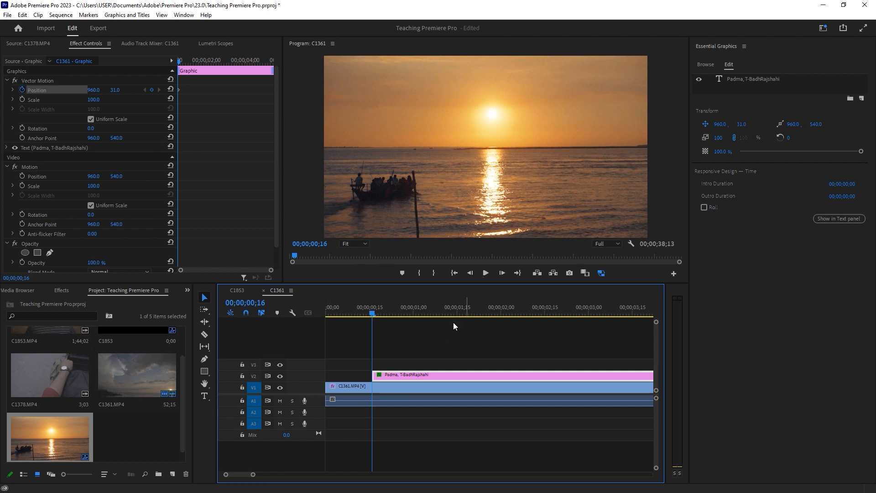
pyautogui.moveTo(373, 313); pyautogui.dragTo(429, 318)
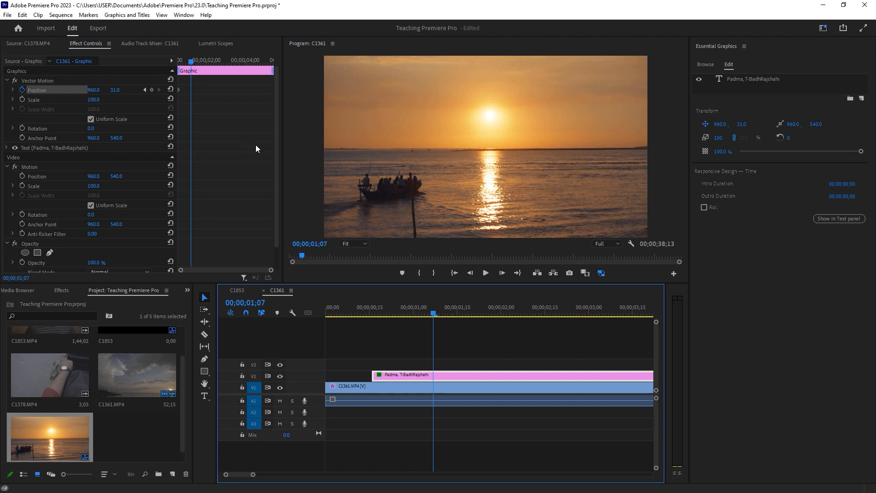
pyautogui.hotkey('ctrl', 'z')
pyautogui.hotkey('ctrl', 'shift', 'z')
pyautogui.moveTo(272, 271); pyautogui.dragTo(242, 272)
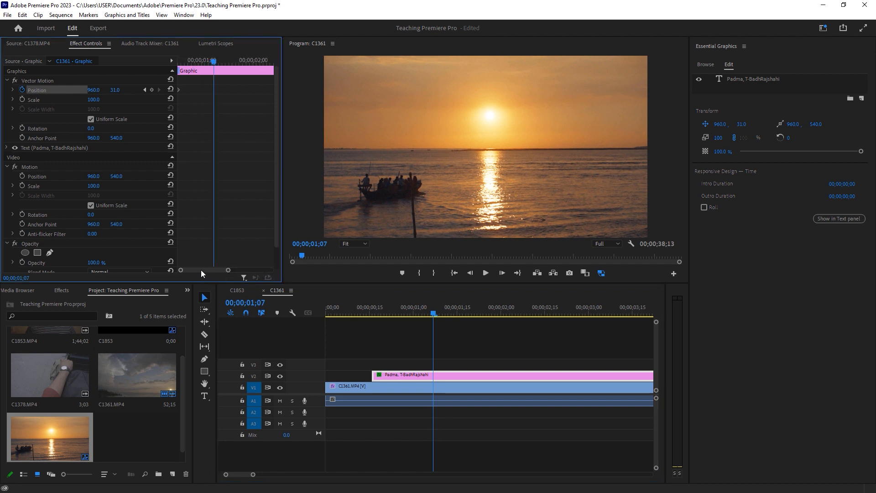
# Go to 00;00;01;03 and set the title's Vector Motion position Y to 570, adding a second keyframe
pyautogui.click(181, 63)
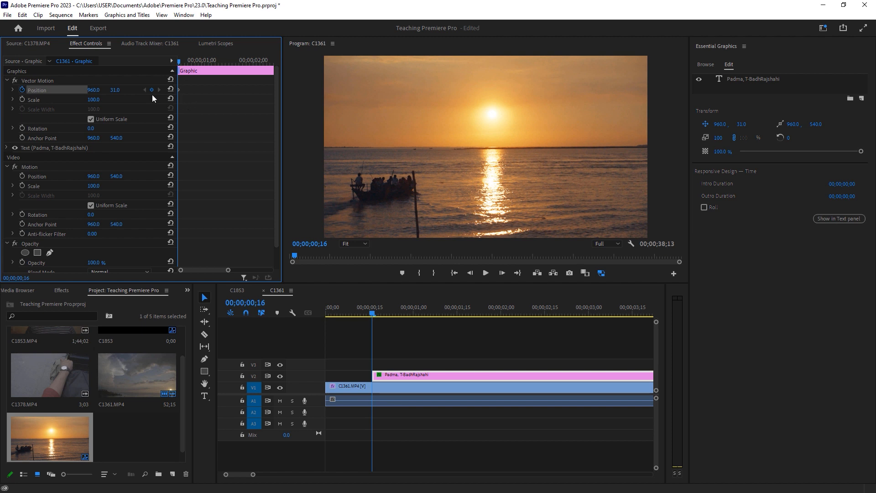
pyautogui.click(372, 313)
pyautogui.moveTo(375, 313); pyautogui.dragTo(381, 314)
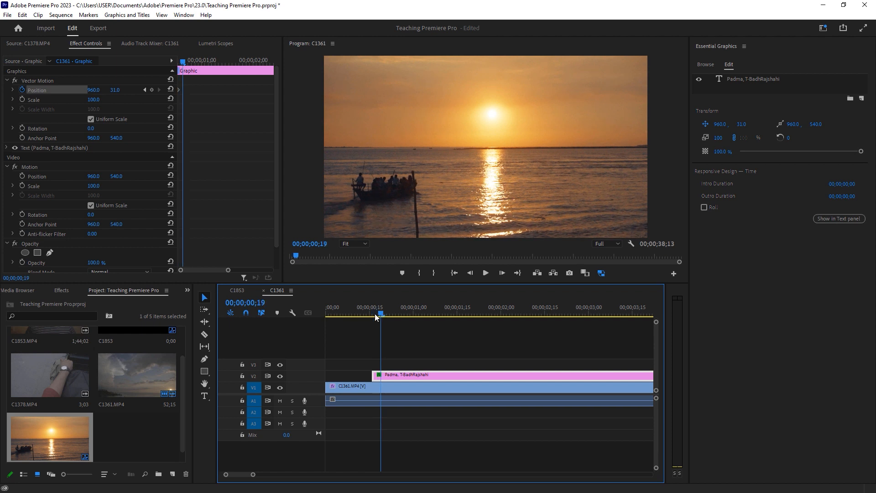
pyautogui.click(226, 154)
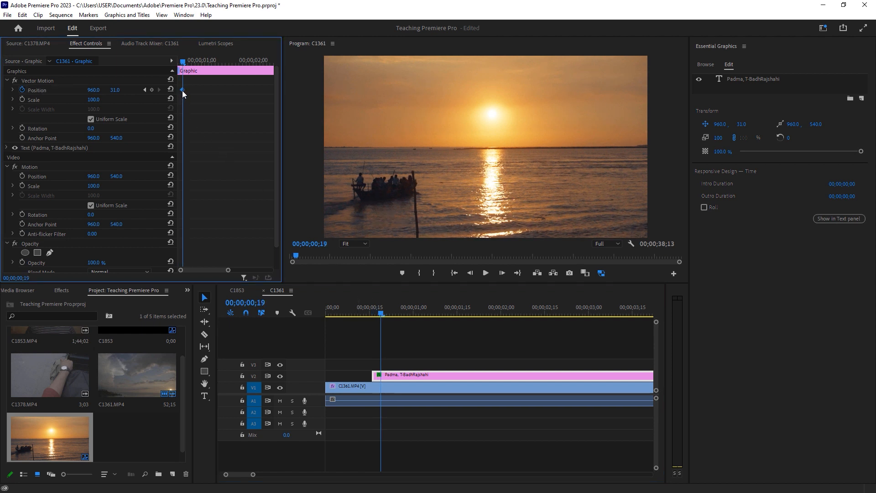
pyautogui.moveTo(183, 91); pyautogui.dragTo(183, 91)
pyautogui.click(422, 313)
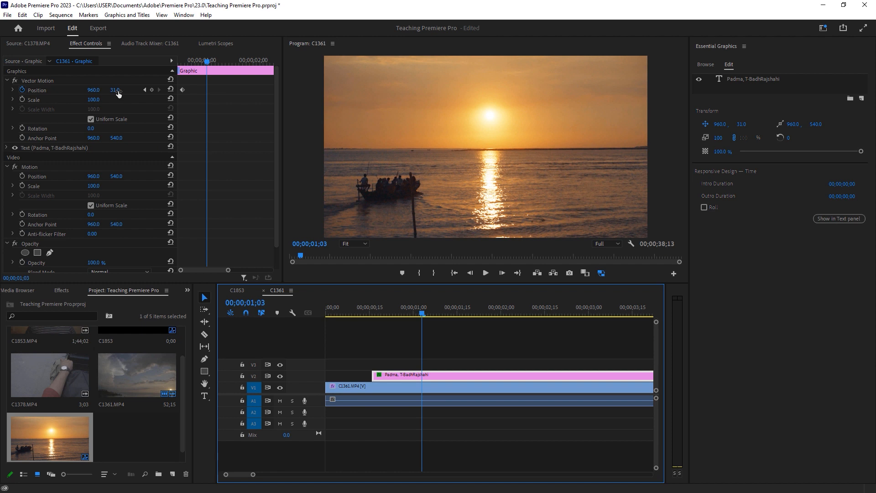
pyautogui.moveTo(118, 93); pyautogui.dragTo(365, 93)
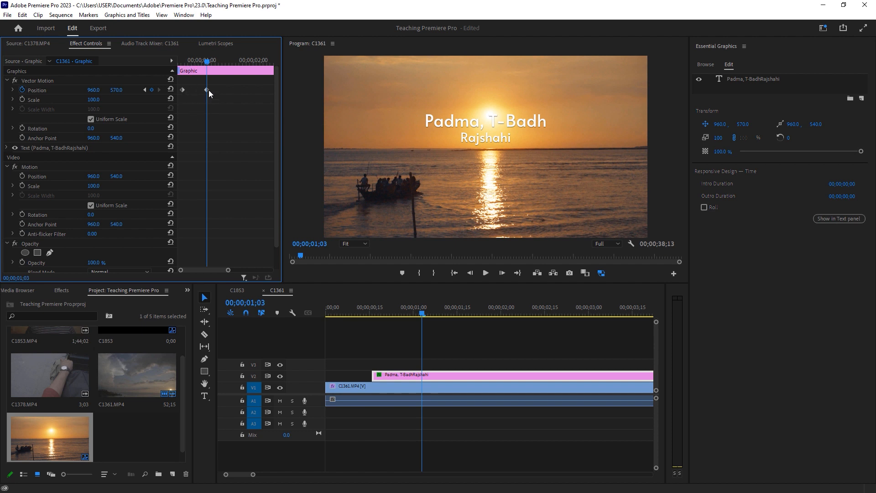
# Play back the title's opening slide-in from just before its start to review it
pyautogui.click(182, 90)
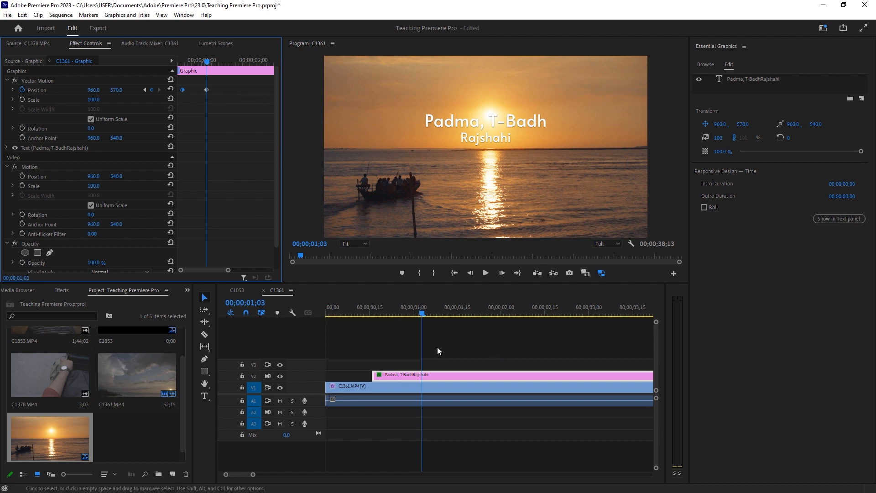
pyautogui.click(449, 366)
pyautogui.click(423, 375)
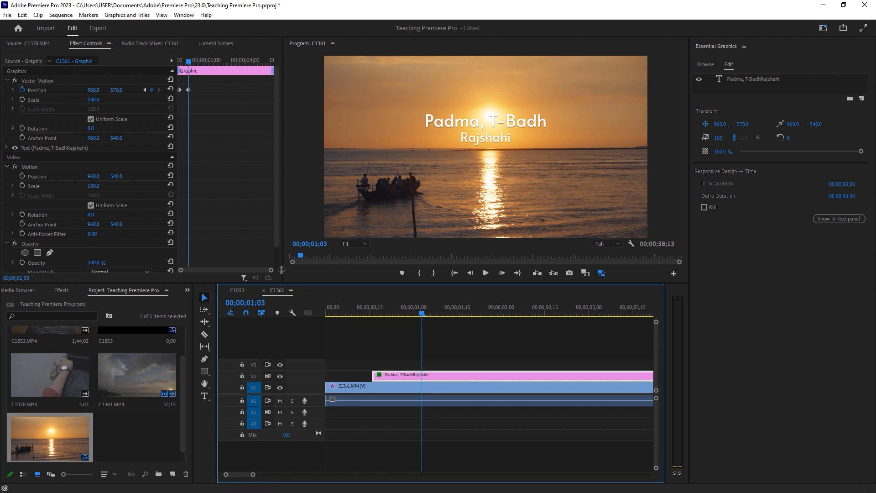
pyautogui.moveTo(272, 272); pyautogui.dragTo(245, 269)
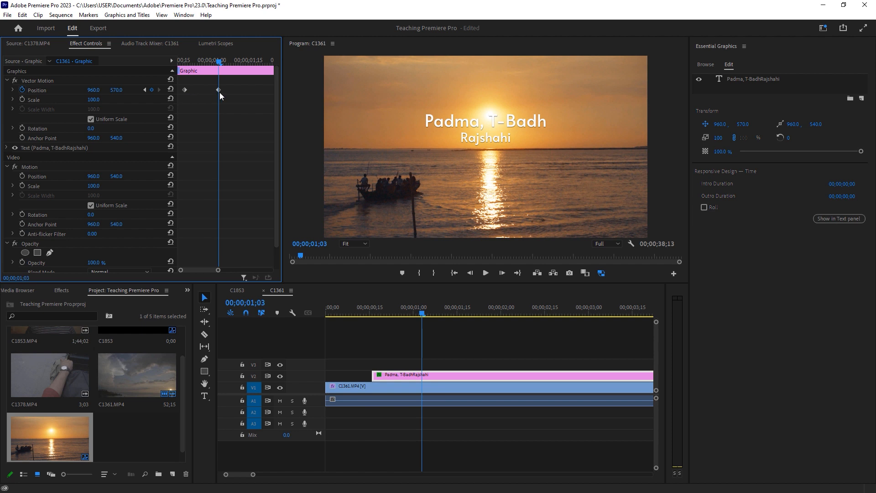
pyautogui.click(358, 313)
pyautogui.press('space')
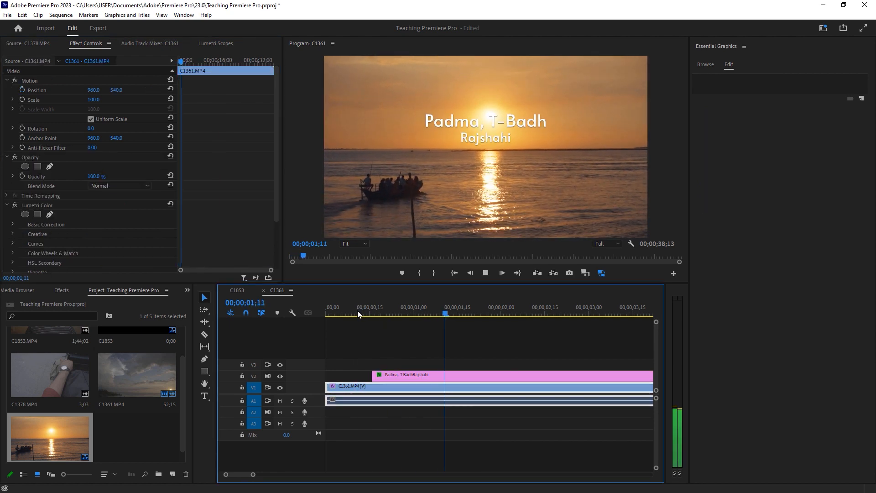
pyautogui.click(358, 313)
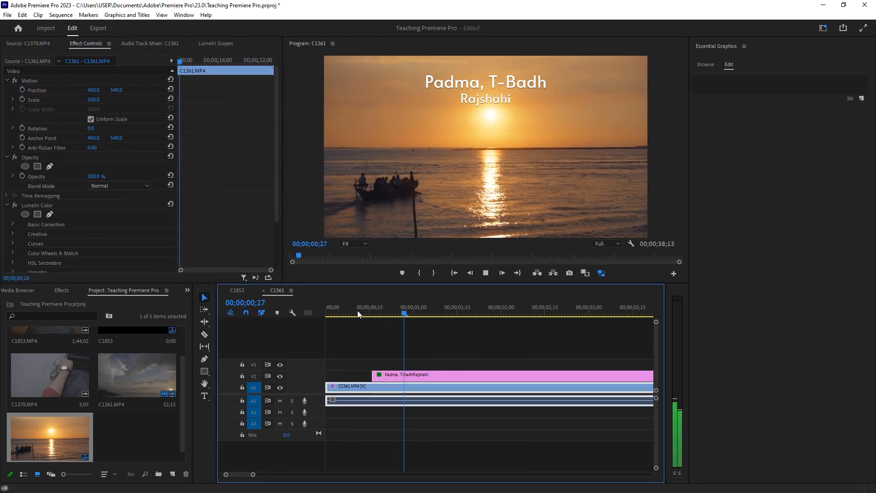
pyautogui.press('space')
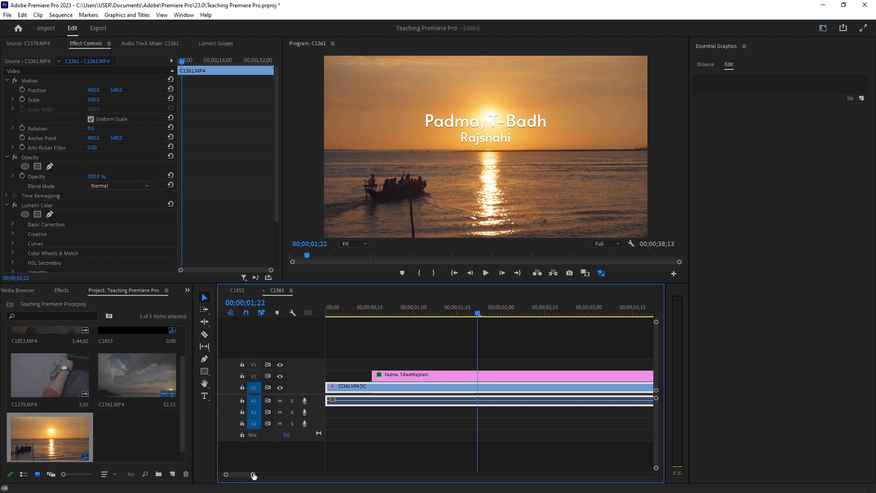
# Drag the title's second Vector Motion Position keyframe later, to about 00;00;02;11, to slow the slide-in
pyautogui.moveTo(253, 474); pyautogui.dragTo(261, 474)
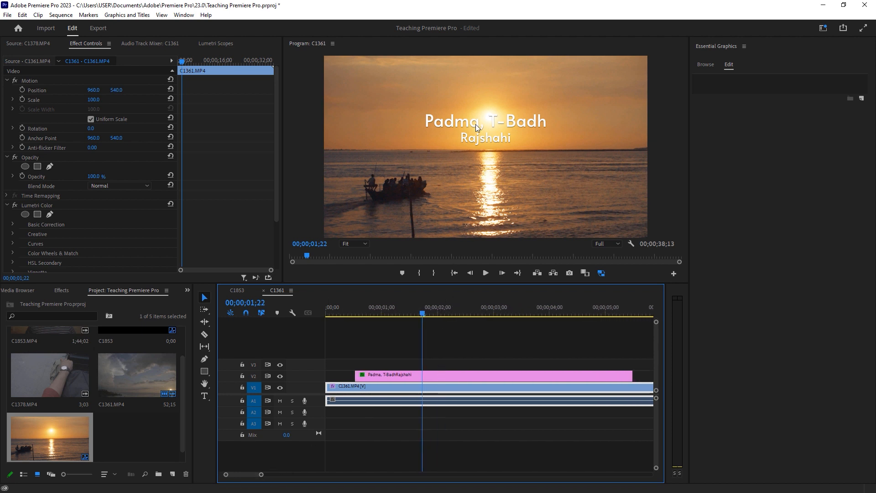
pyautogui.click(423, 378)
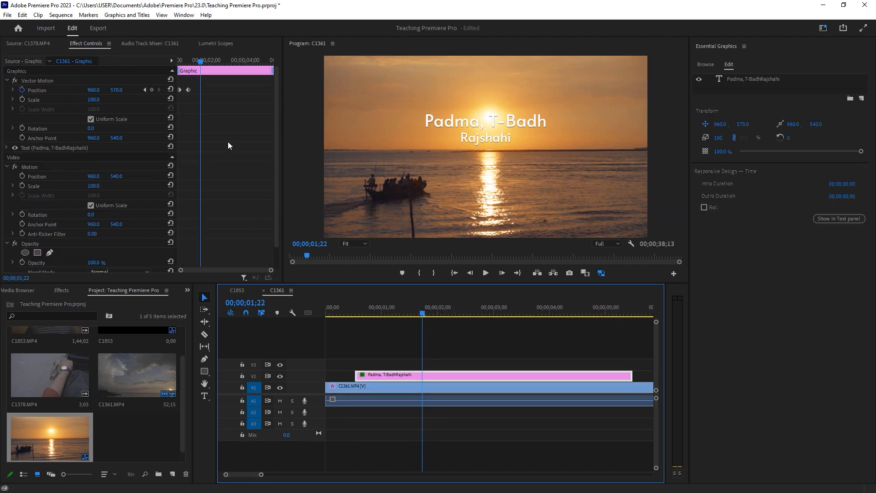
pyautogui.moveTo(188, 90); pyautogui.dragTo(200, 90)
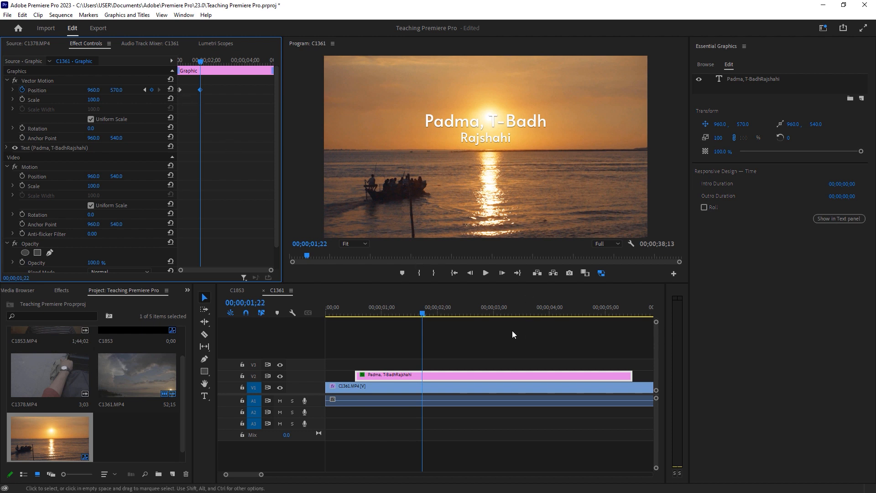
pyautogui.click(355, 312)
pyautogui.press('space')
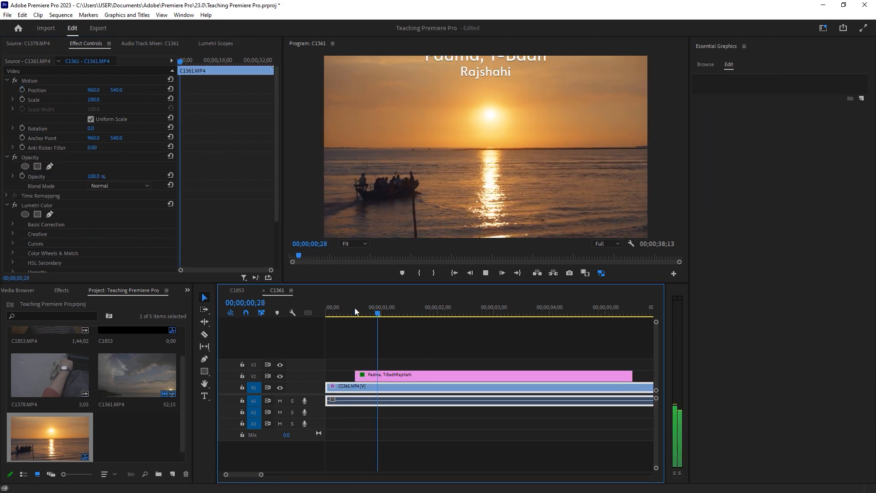
pyautogui.click(355, 312)
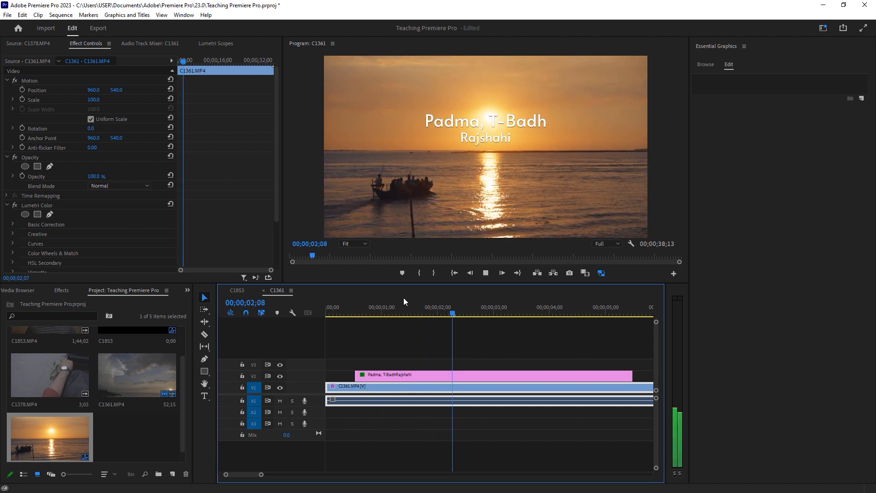
pyautogui.press('space')
pyautogui.click(454, 377)
pyautogui.click(200, 89)
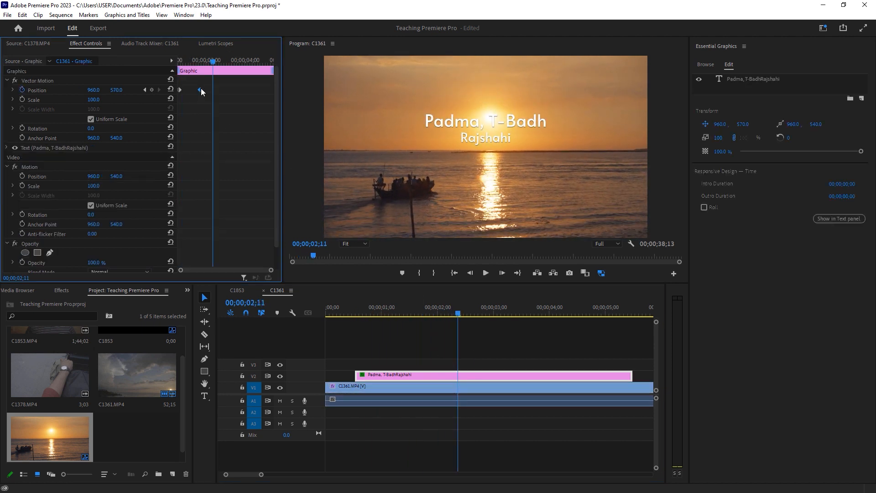
# Play back the slowed title animation from its start several times to review it
pyautogui.click(356, 310)
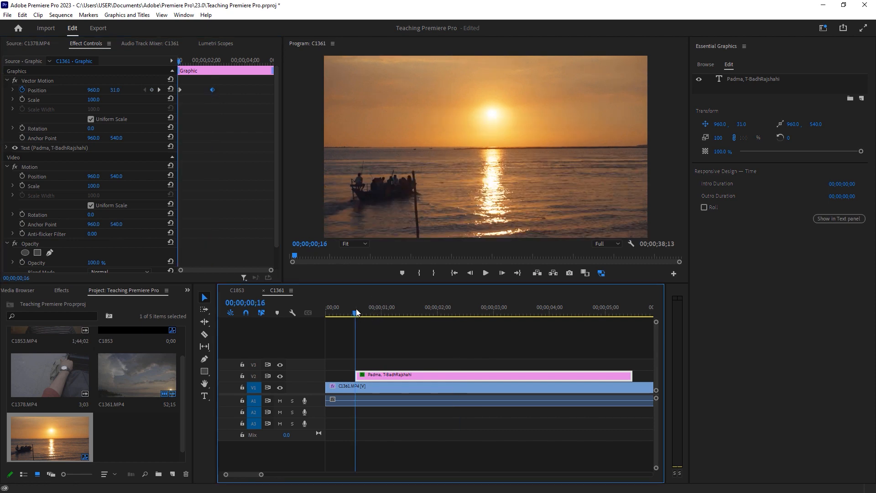
pyautogui.press('space')
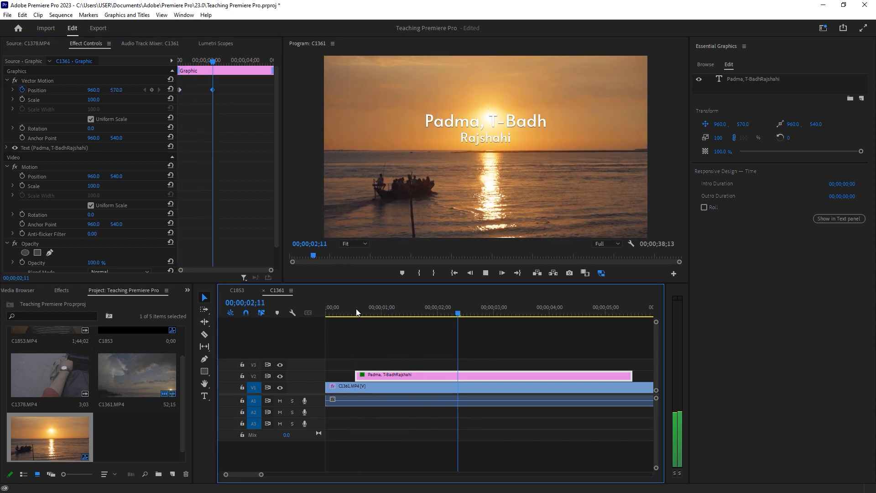
pyautogui.click(356, 310)
pyautogui.press('space')
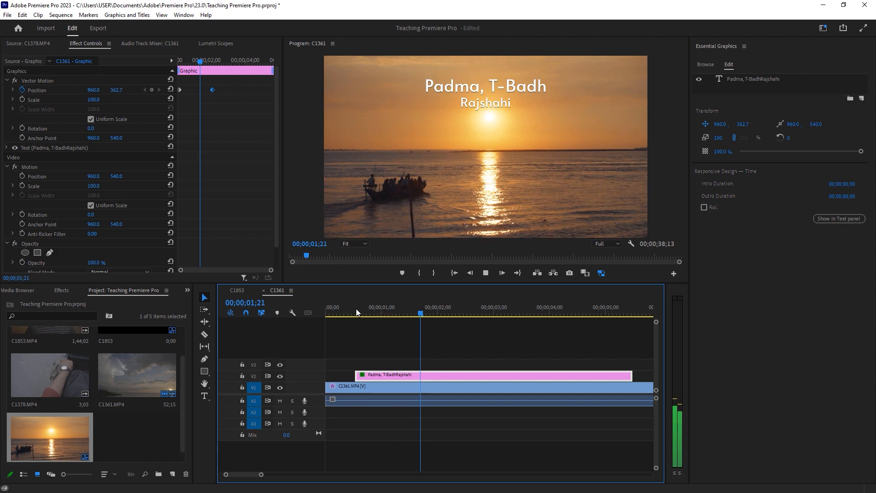
pyautogui.click(356, 309)
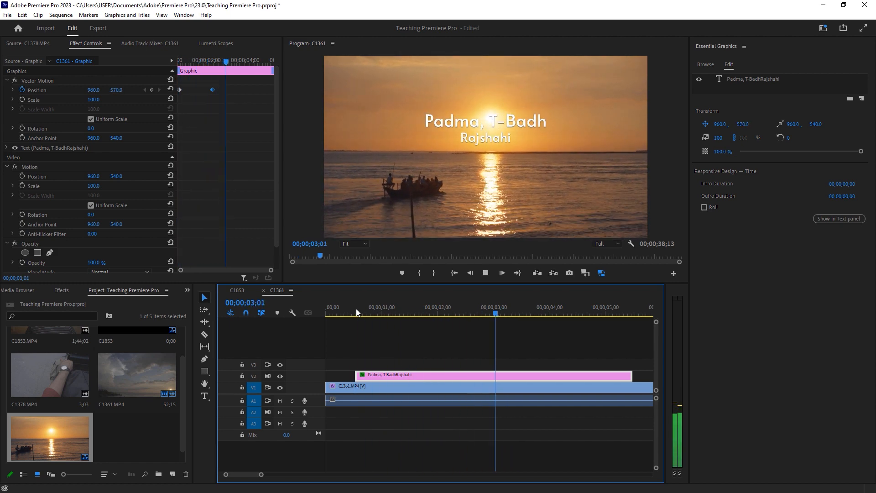
pyautogui.press('space')
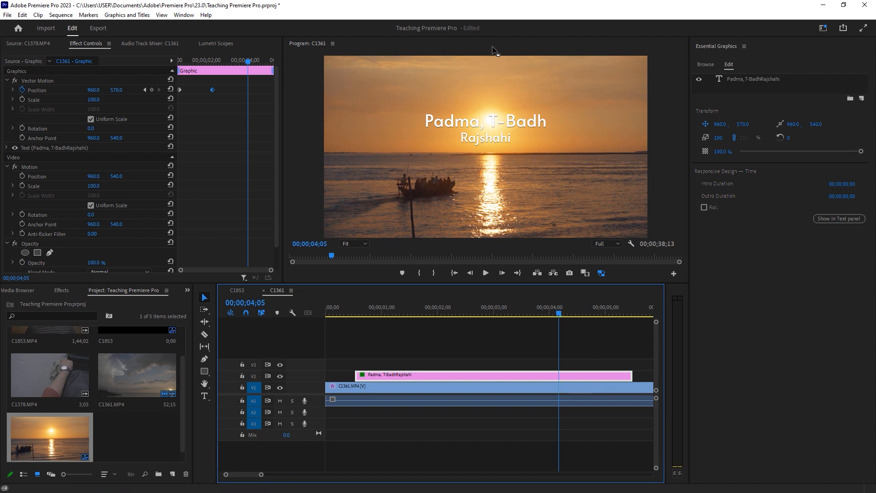
# Step to the second Position keyframe, remove it, then undo the removal
pyautogui.click(251, 88)
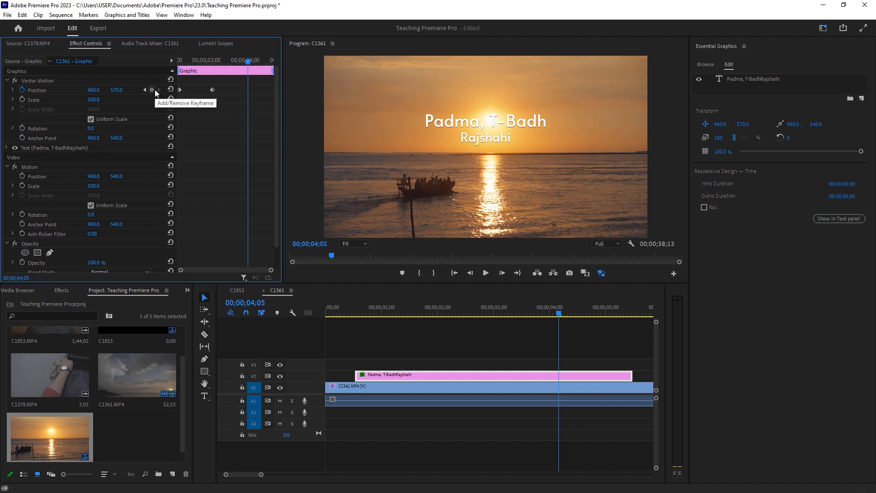
pyautogui.moveTo(247, 61); pyautogui.dragTo(213, 64)
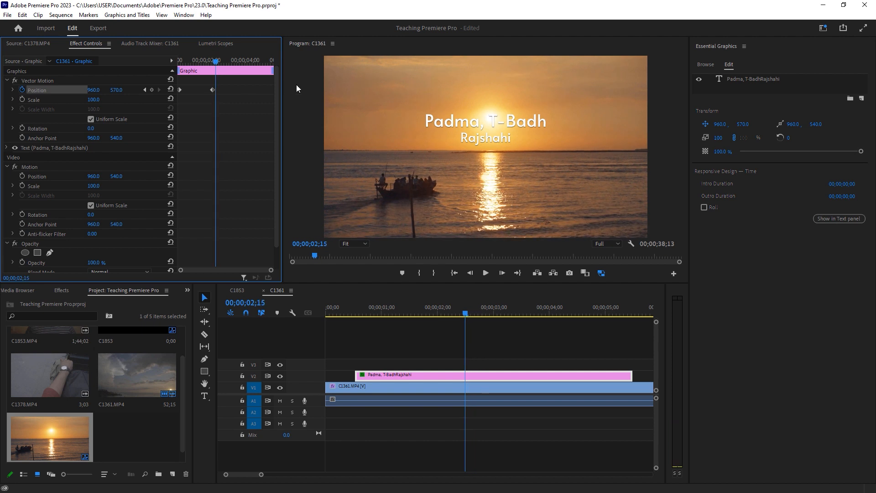
pyautogui.press('Left')
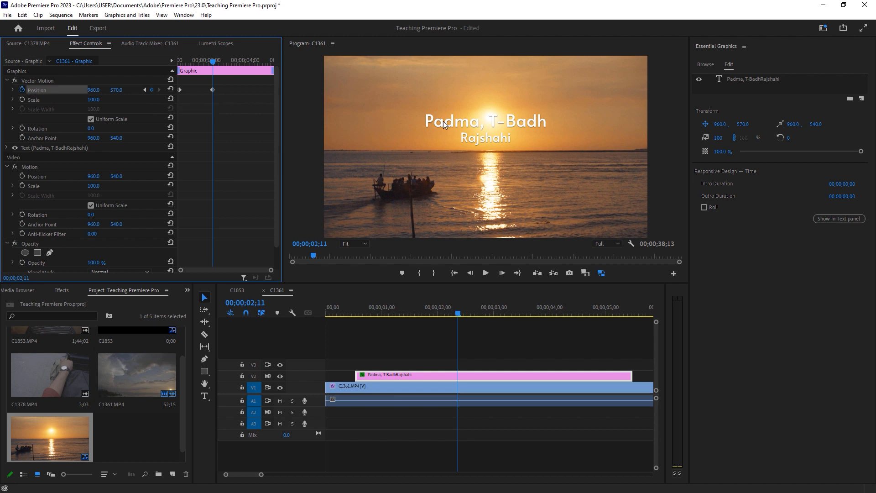
pyautogui.press('Right')
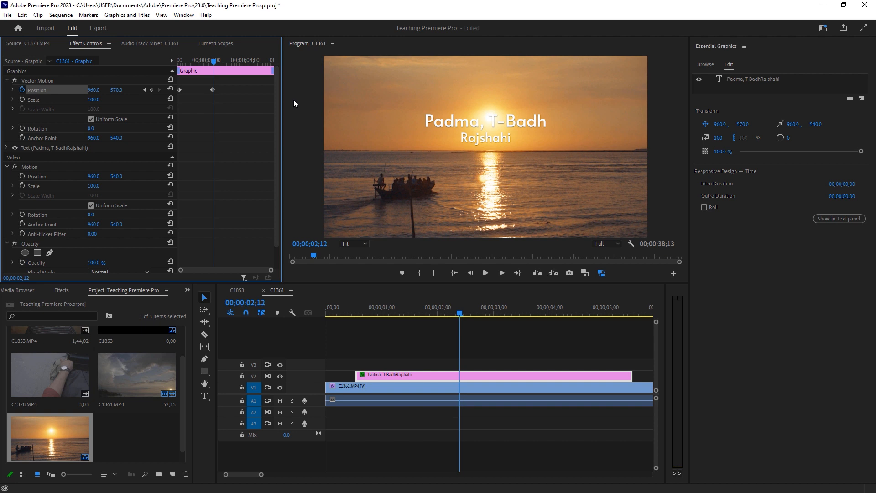
pyautogui.press('Left')
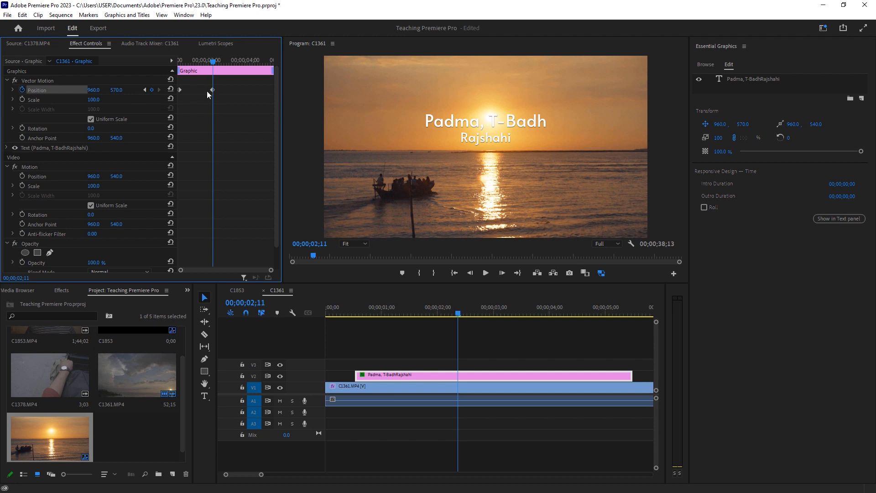
pyautogui.click(152, 90)
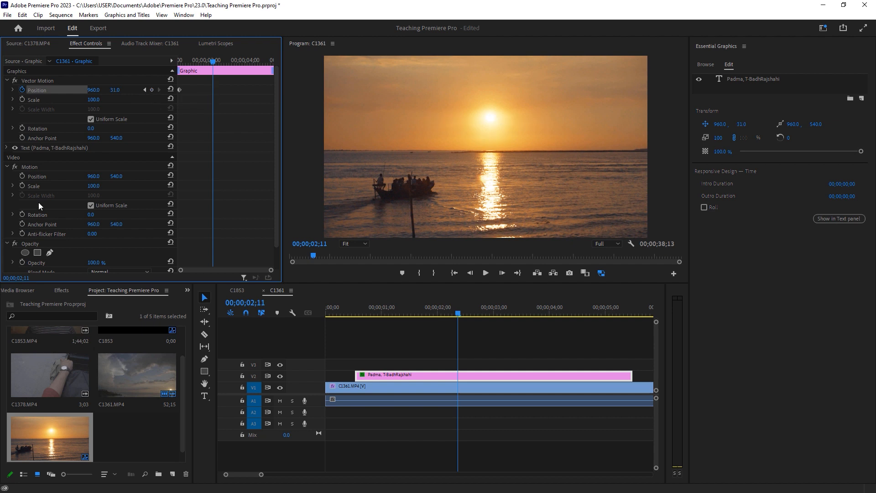
pyautogui.hotkey('ctrl', 'z')
# Scrub the playhead between the second Position keyframe and about 00;00;04;07 to review the title
pyautogui.moveTo(497, 309); pyautogui.dragTo(558, 310)
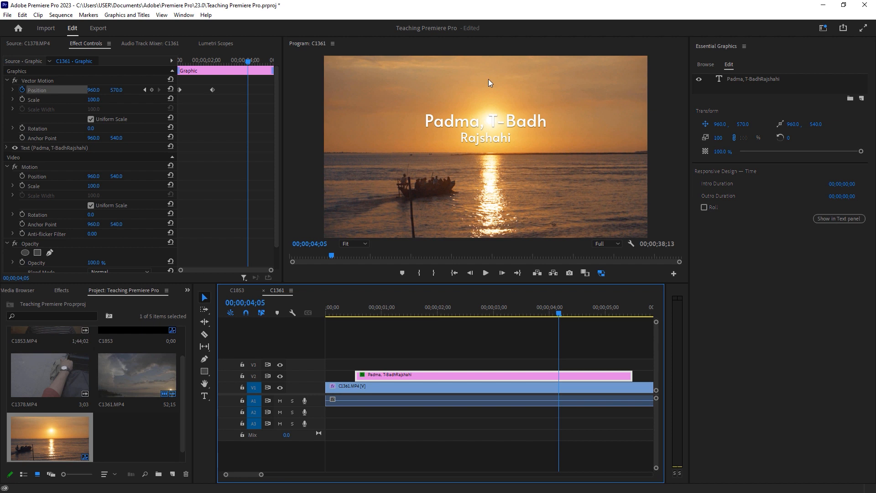
pyautogui.click(560, 314)
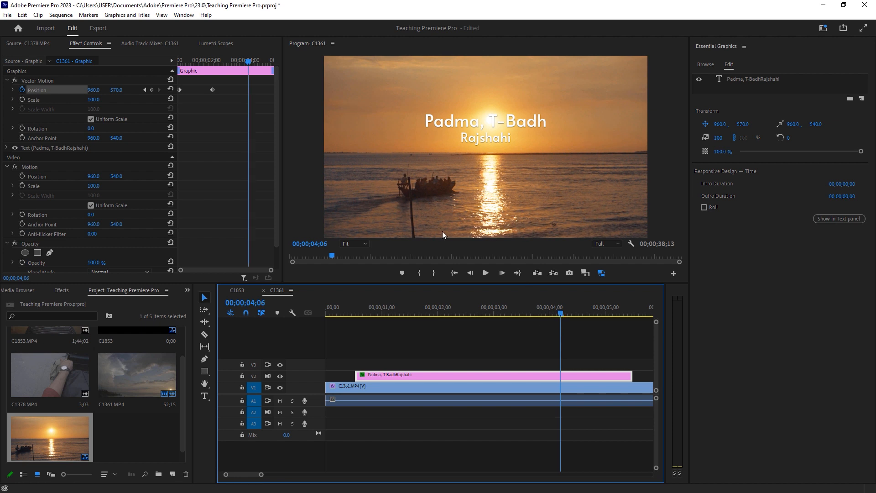
pyautogui.click(567, 368)
pyautogui.click(568, 373)
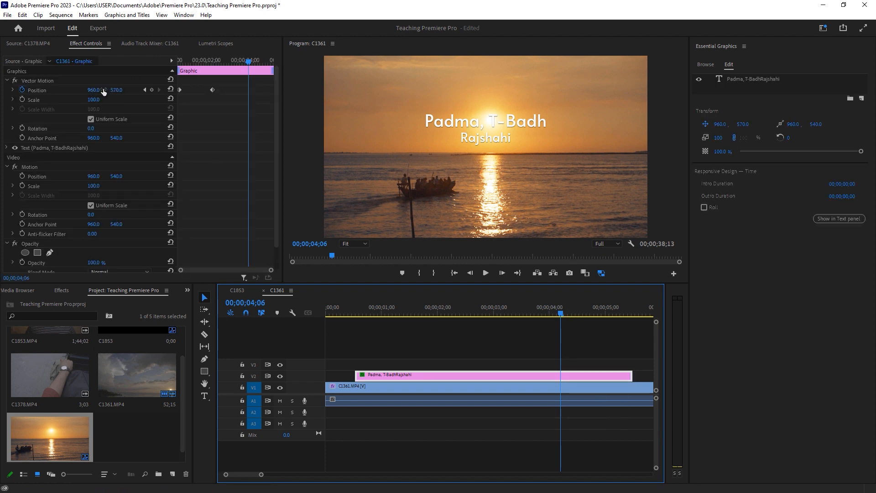
pyautogui.moveTo(220, 61); pyautogui.dragTo(213, 61)
pyautogui.press('Right')
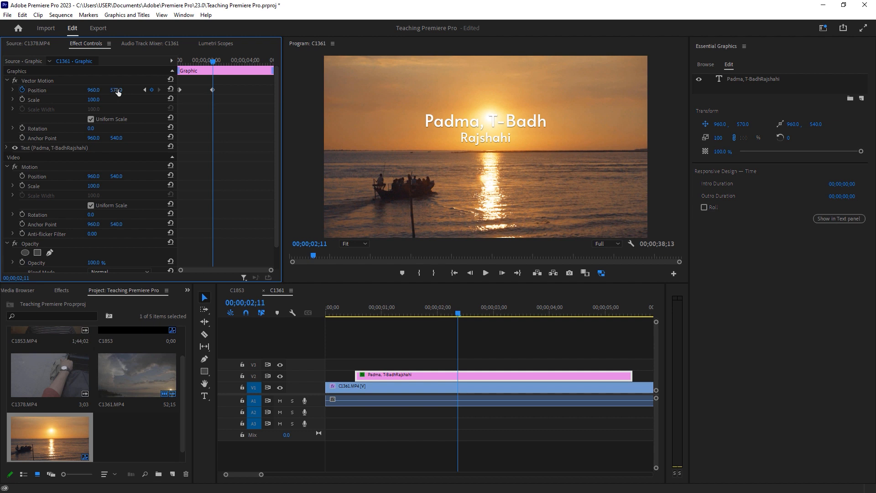
pyautogui.moveTo(529, 315); pyautogui.dragTo(562, 315)
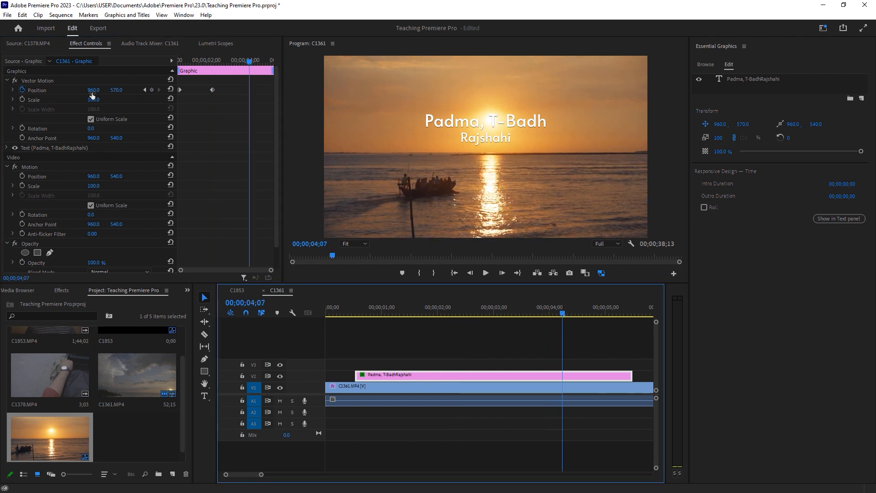
# Add a Position keyframe for the title at 00;00;04;07 to hold its on-screen position
pyautogui.click(152, 91)
# At 00;00;05;12, set the title's Vector Motion Position Y to 41 so it slides up out of frame
pyautogui.moveTo(224, 60); pyautogui.dragTo(243, 74)
pyautogui.moveTo(584, 312); pyautogui.dragTo(628, 314)
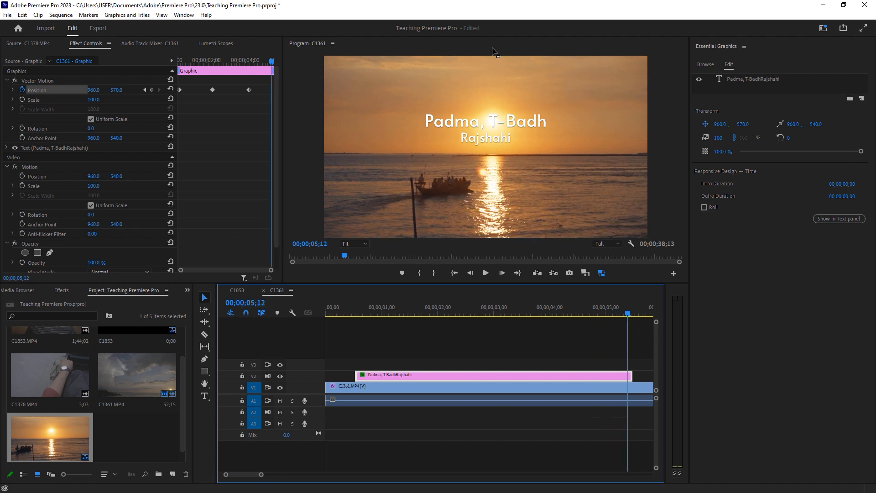
pyautogui.moveTo(123, 93); pyautogui.dragTo(9, 93)
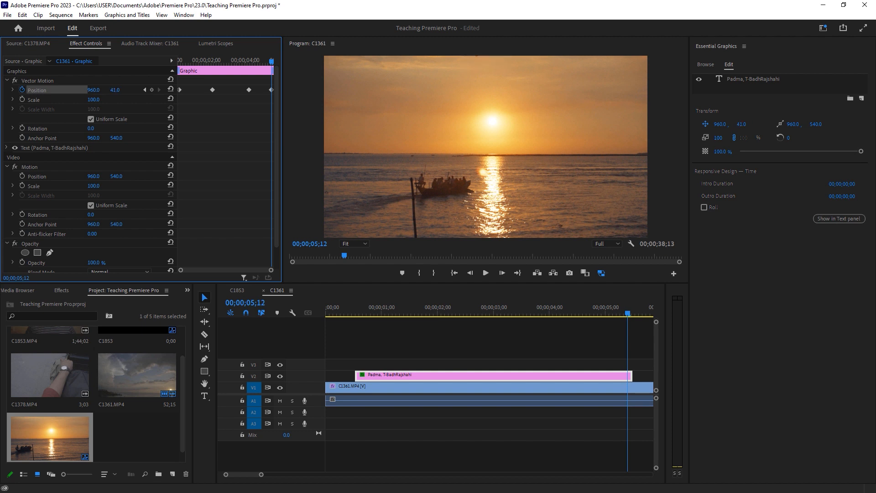
# Play the sequence from the start to review the title's slide-in and slide-out
pyautogui.click(350, 313)
pyautogui.moveTo(261, 474); pyautogui.dragTo(276, 475)
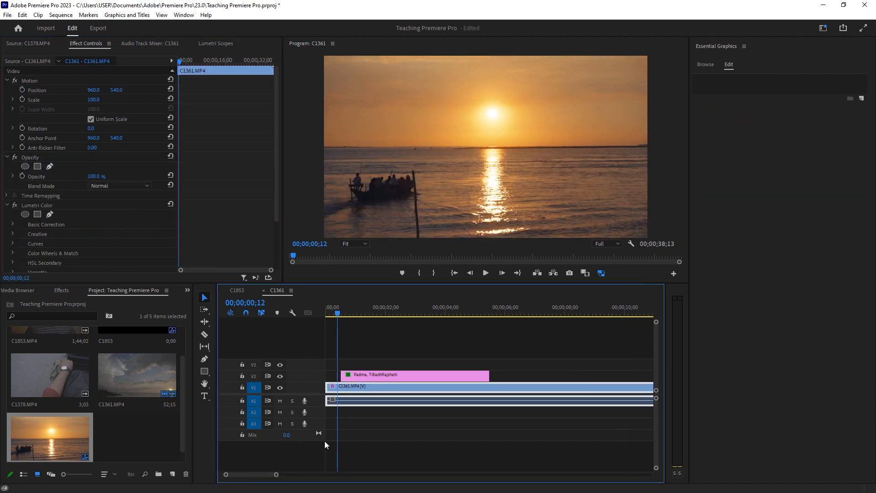
pyautogui.press('space')
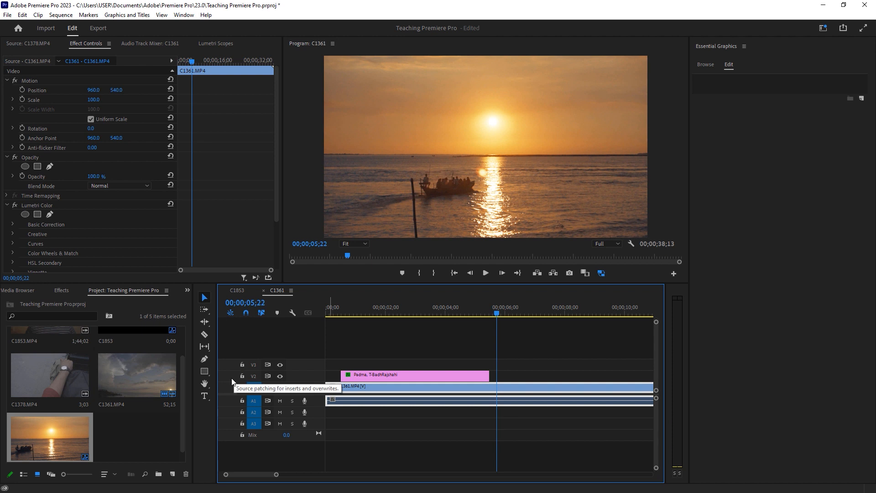
pyautogui.moveTo(275, 475); pyautogui.dragTo(269, 475)
# Rearrange the workspace, closing the Essential Graphics panel and enlarging the Program monitor and timeline
pyautogui.click(688, 241)
pyautogui.moveTo(689, 237); pyautogui.dragTo(737, 237)
pyautogui.moveTo(216, 382); pyautogui.dragTo(196, 382)
pyautogui.click(791, 46)
pyautogui.click(703, 47)
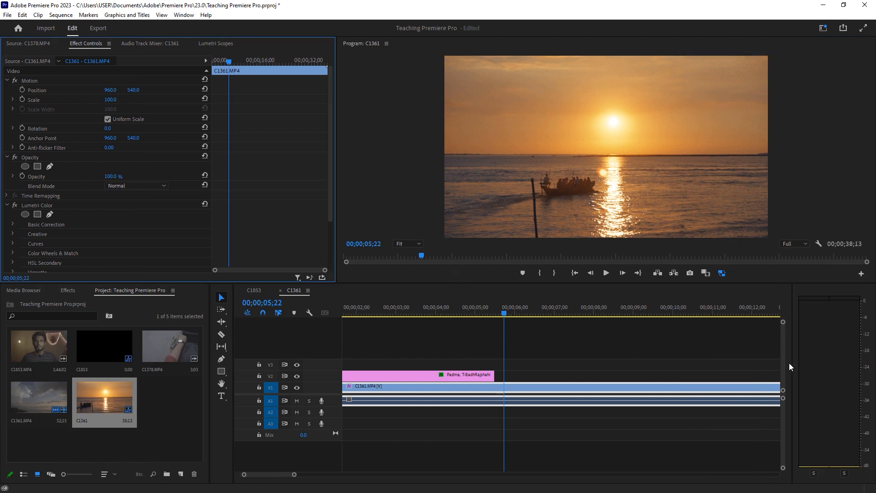
pyautogui.moveTo(792, 365); pyautogui.dragTo(848, 368)
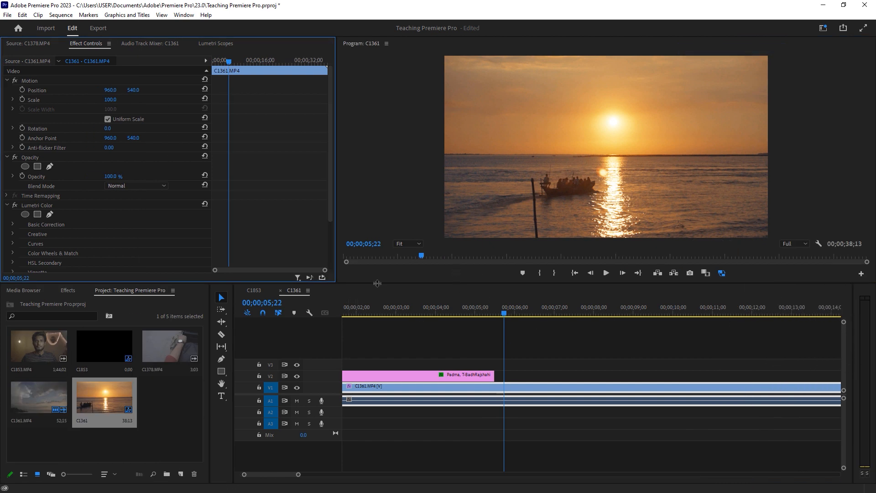
pyautogui.moveTo(378, 284); pyautogui.dragTo(377, 292)
pyautogui.moveTo(293, 475); pyautogui.dragTo(280, 476)
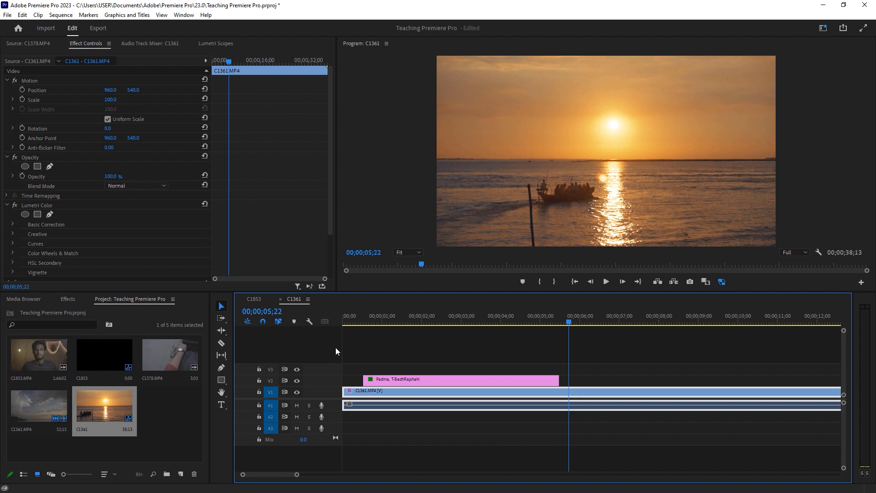
# Play back the title animation from the start of the sequence several times to review it
pyautogui.click(363, 321)
pyautogui.press('space')
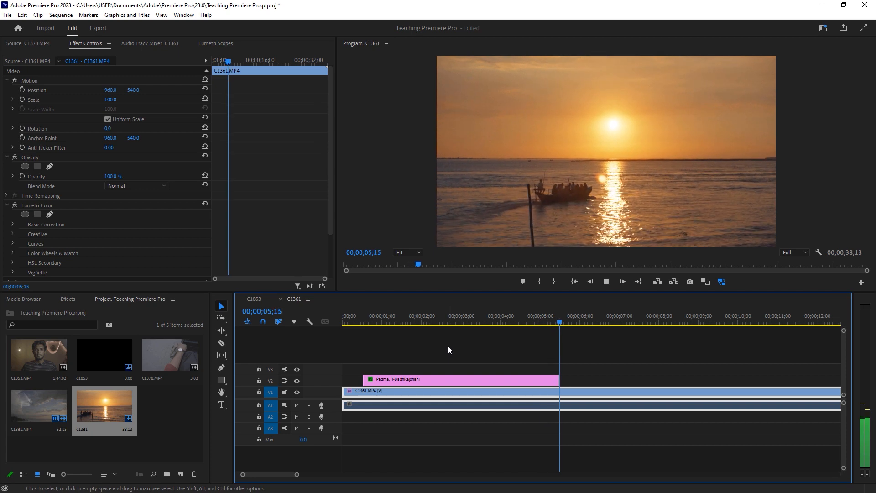
pyautogui.click(368, 318)
pyautogui.press('space')
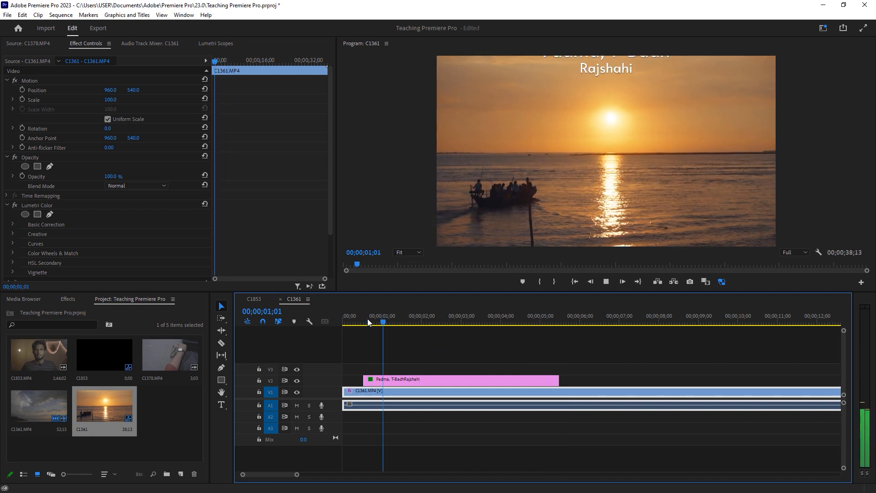
pyautogui.press('space')
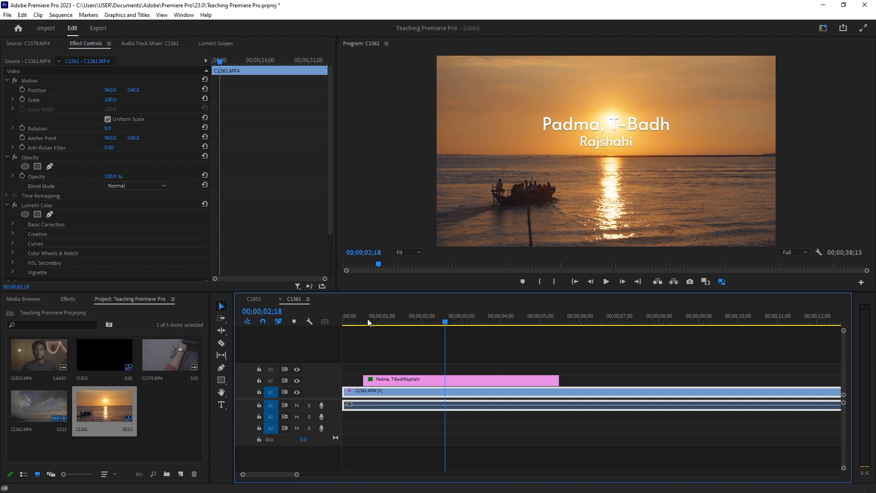
pyautogui.click(367, 320)
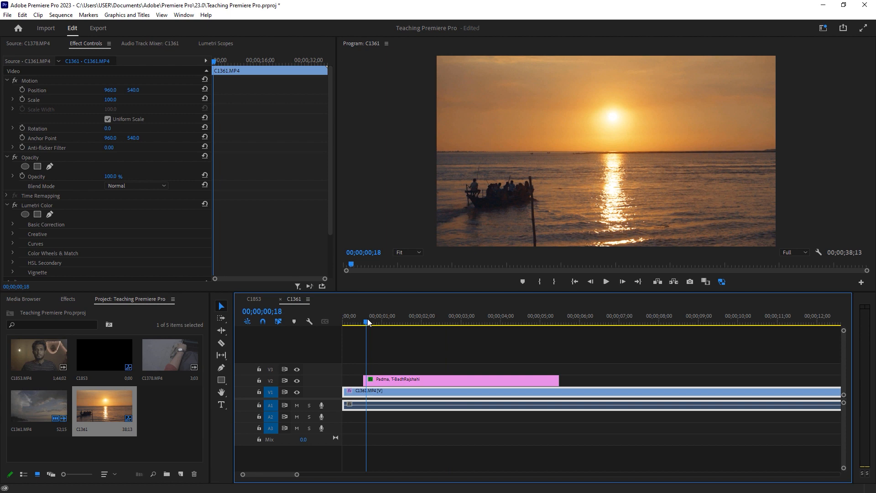
pyautogui.press('space')
pyautogui.press('space')
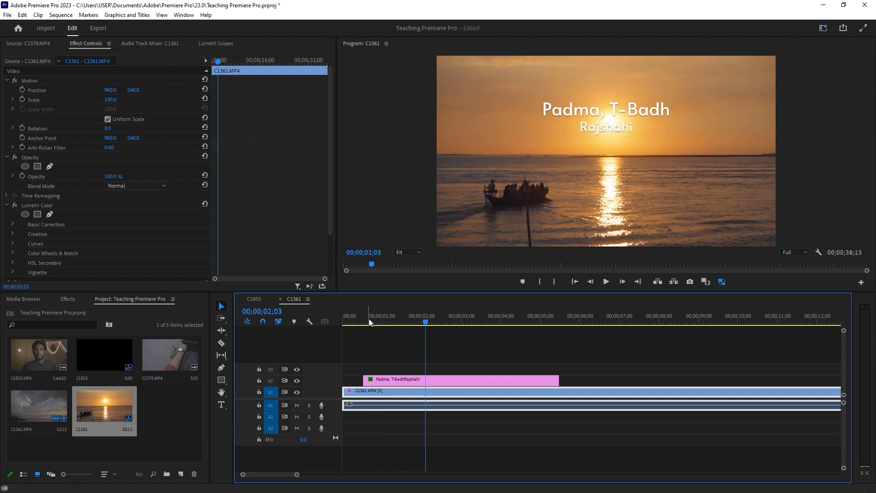
pyautogui.press('space')
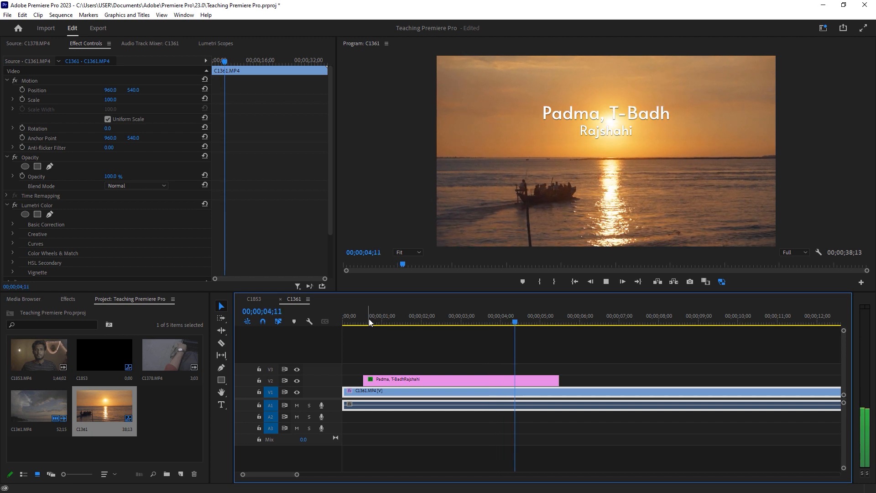
pyautogui.press('space')
# Scrub the playhead through the title clip to review the slide-in and slide-out motion
pyautogui.click(369, 325)
pyautogui.moveTo(368, 325); pyautogui.dragTo(412, 330)
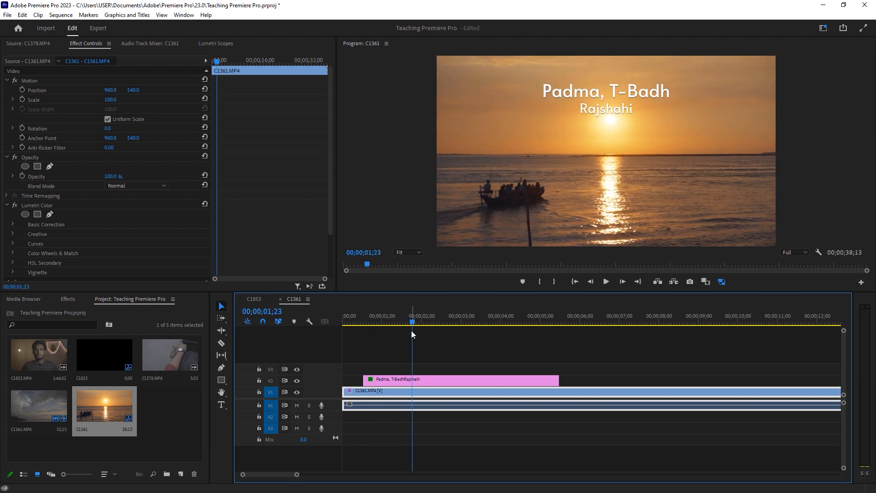
pyautogui.moveTo(412, 324); pyautogui.dragTo(449, 336)
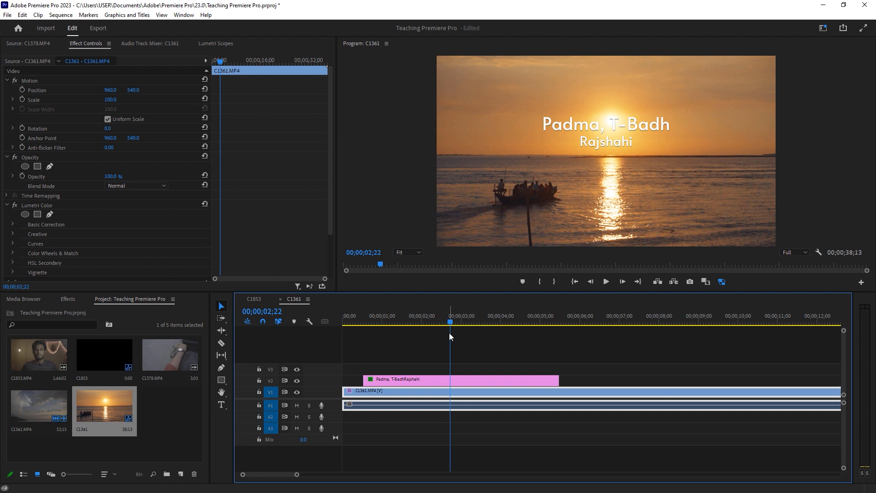
pyautogui.moveTo(450, 334); pyautogui.dragTo(517, 333)
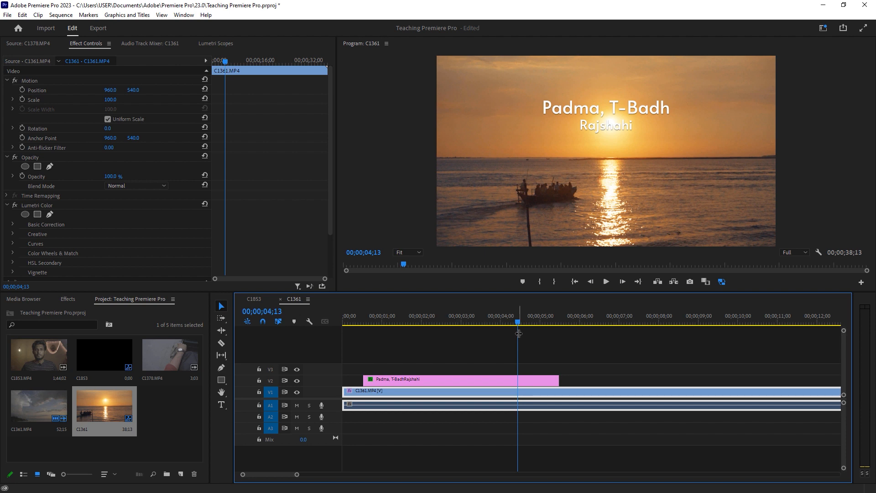
pyautogui.moveTo(519, 334); pyautogui.dragTo(556, 329)
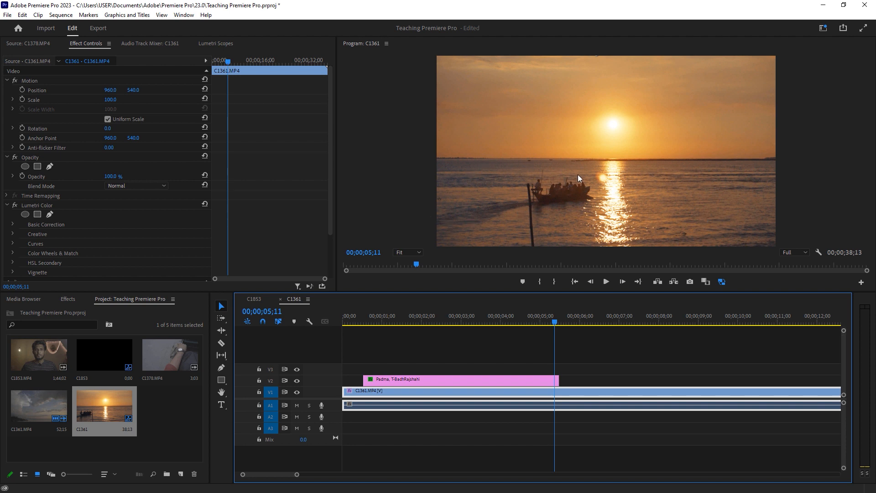
# Select the title clip and set the first Position keyframe's temporal interpolation to Ease Out
pyautogui.click(375, 320)
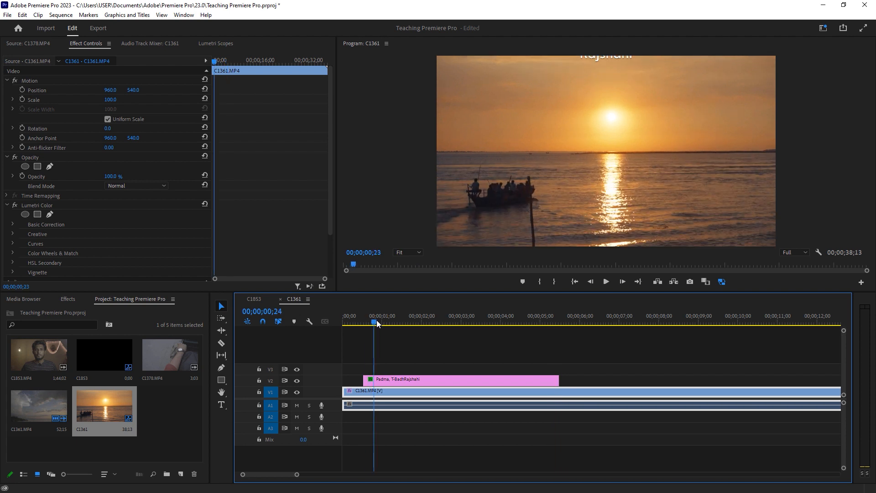
pyautogui.click(399, 381)
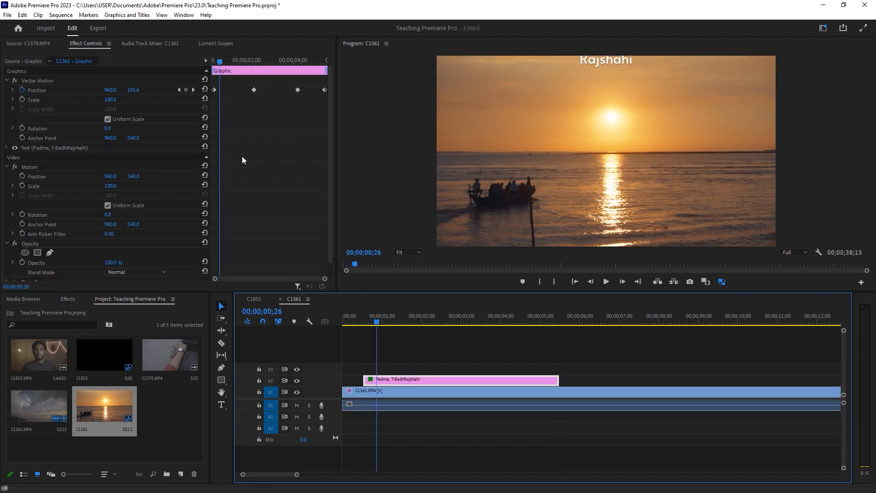
pyautogui.moveTo(219, 62); pyautogui.dragTo(214, 62)
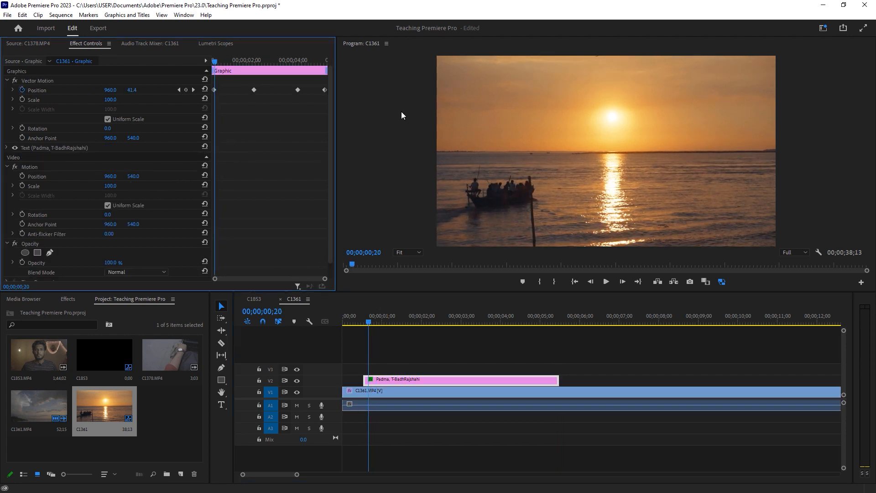
pyautogui.rightClick(215, 89)
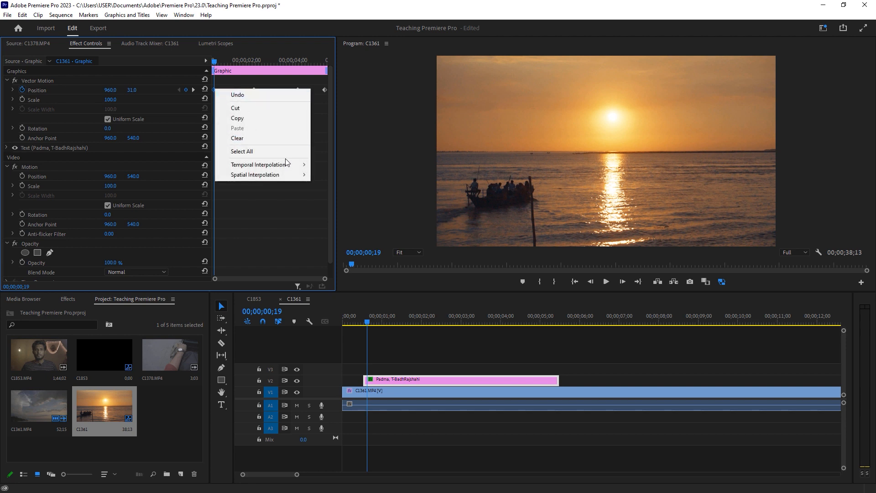
pyautogui.moveTo(291, 164)
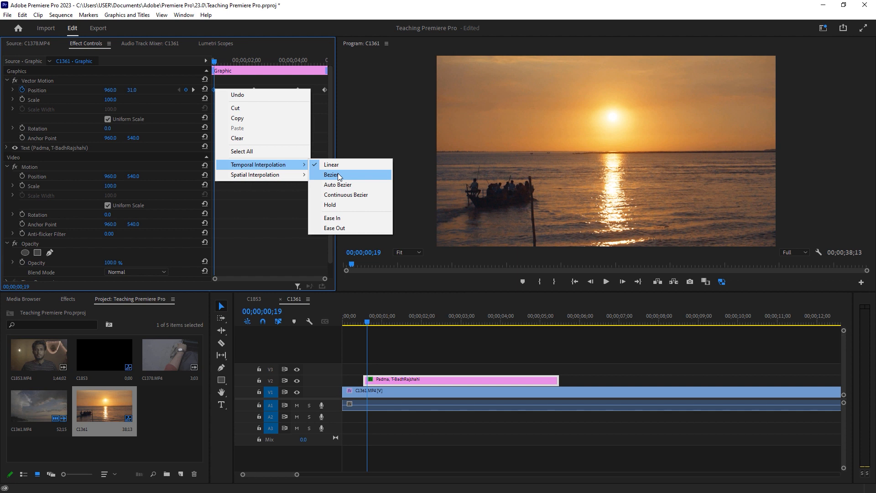
pyautogui.click(290, 196)
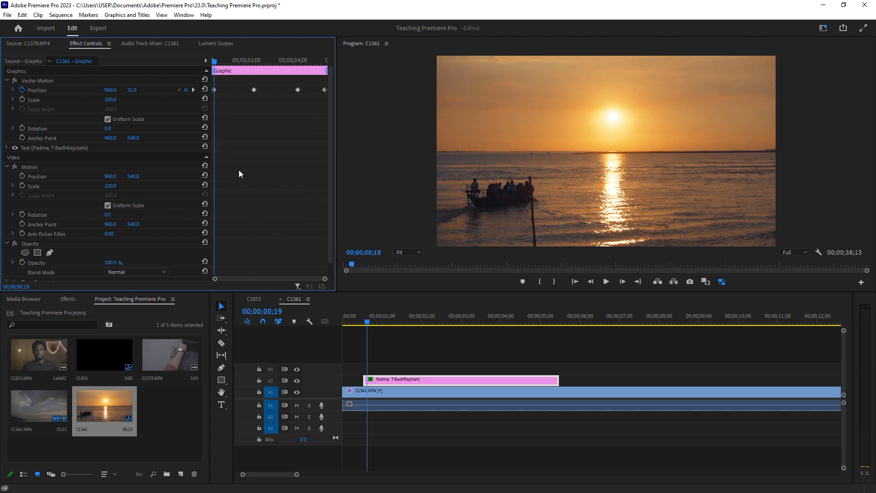
pyautogui.rightClick(213, 90)
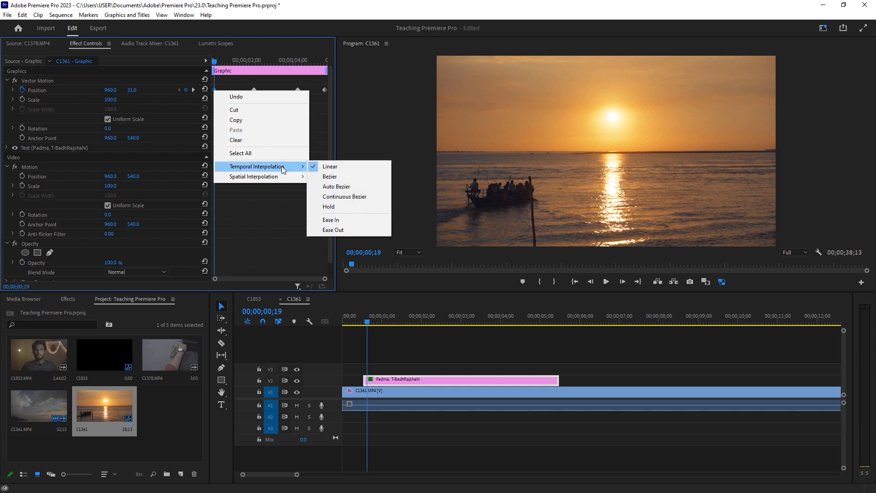
pyautogui.click(331, 229)
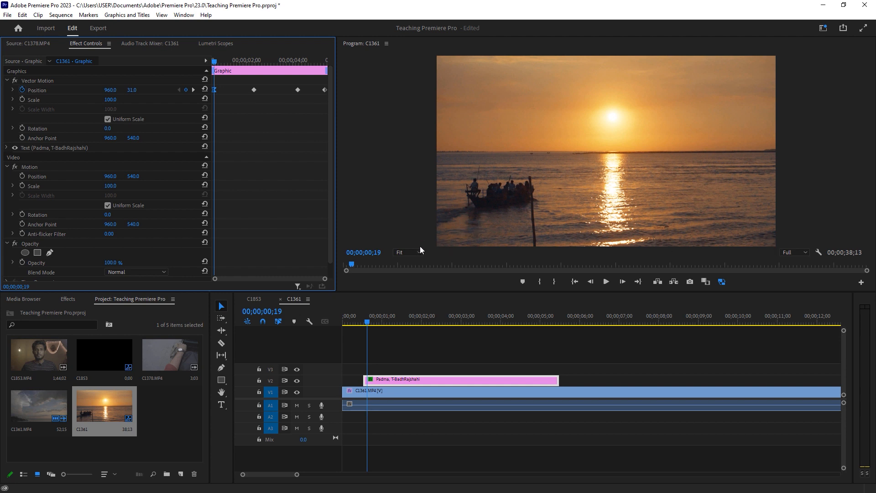
# Set the second Position keyframe's temporal interpolation to Ease In
pyautogui.click(597, 191)
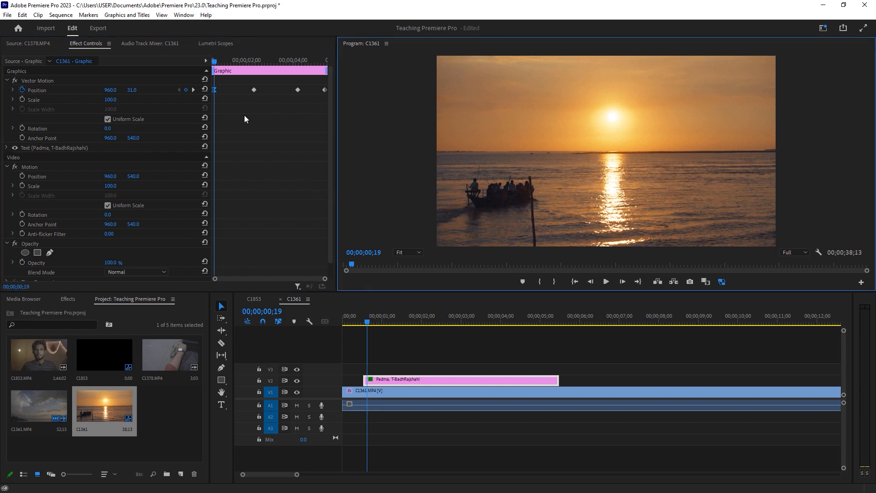
pyautogui.moveTo(237, 62); pyautogui.dragTo(253, 62)
pyautogui.rightClick(255, 91)
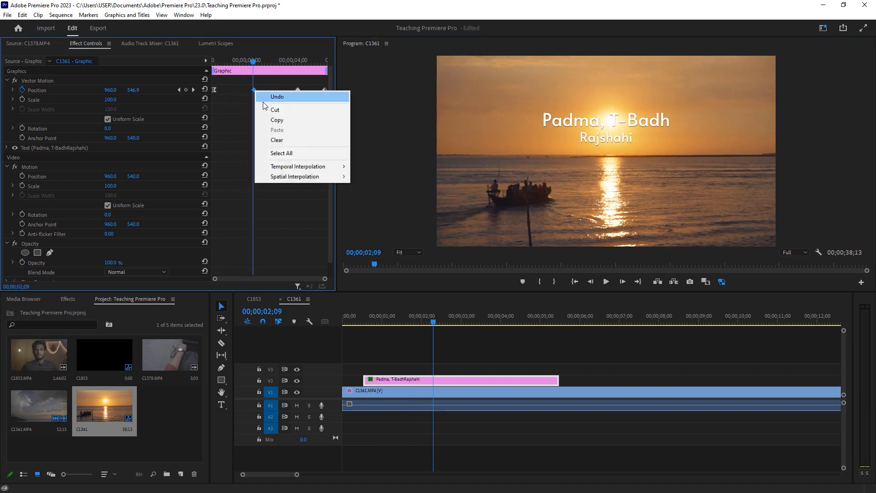
pyautogui.moveTo(332, 166)
pyautogui.click(374, 219)
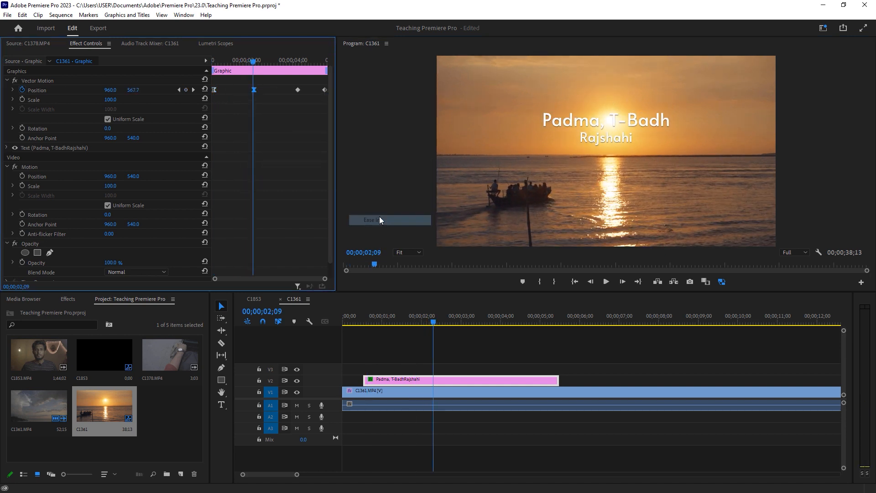
# Apply Ease In temporal interpolation to the third and fourth Position keyframes of the title
pyautogui.click(219, 59)
pyautogui.moveTo(220, 58)
pyautogui.mouseDown()
pyautogui.moveTo(256, 61)
pyautogui.moveTo(217, 60)
pyautogui.mouseUp()
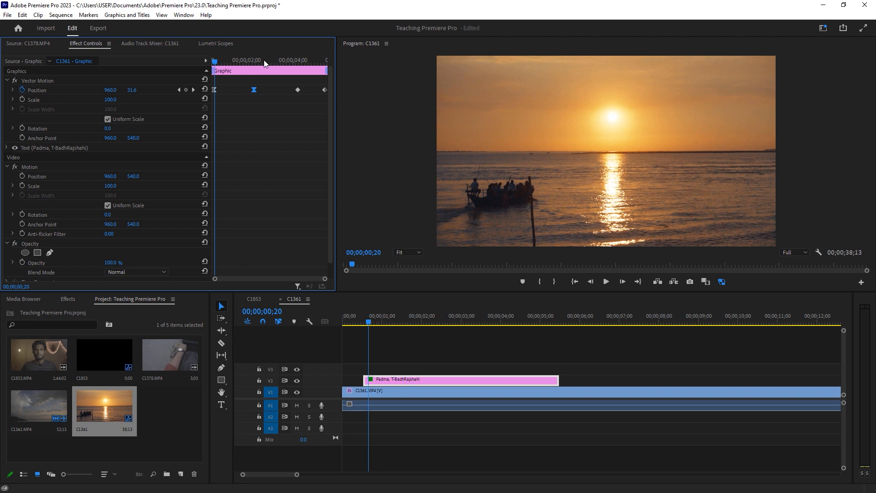
pyautogui.click(293, 56)
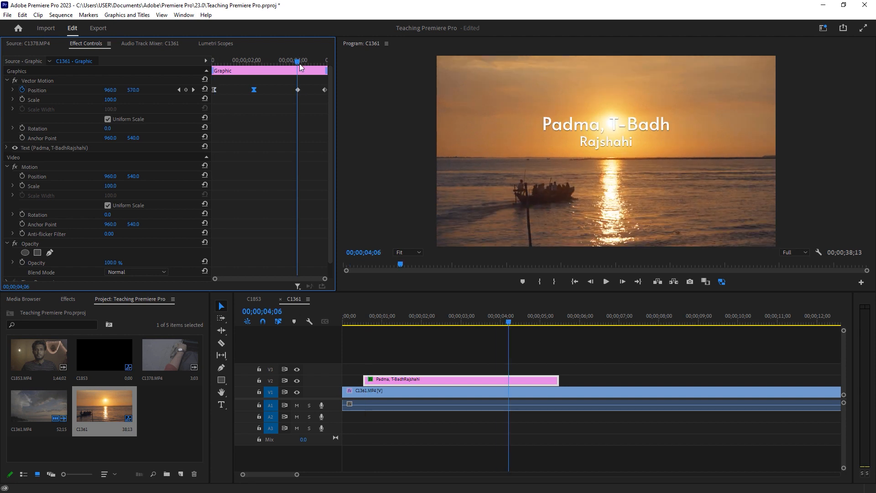
pyautogui.rightClick(298, 88)
pyautogui.moveTo(380, 163)
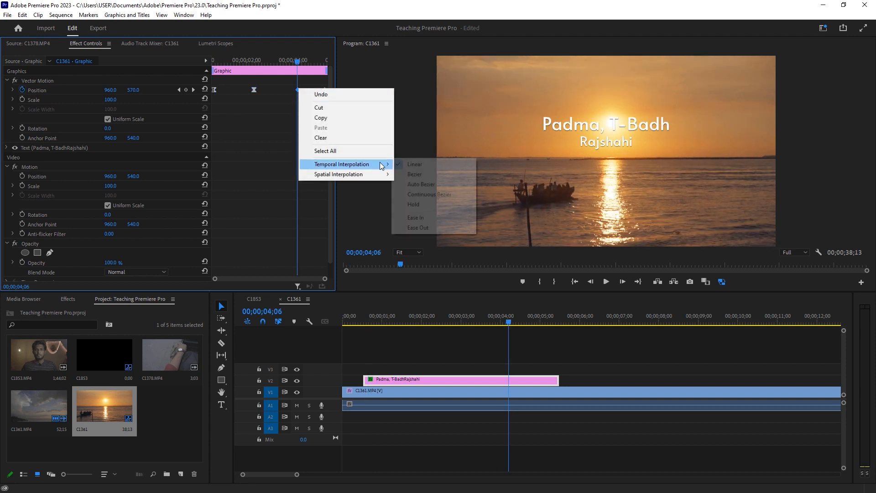
pyautogui.click(428, 217)
pyautogui.rightClick(323, 91)
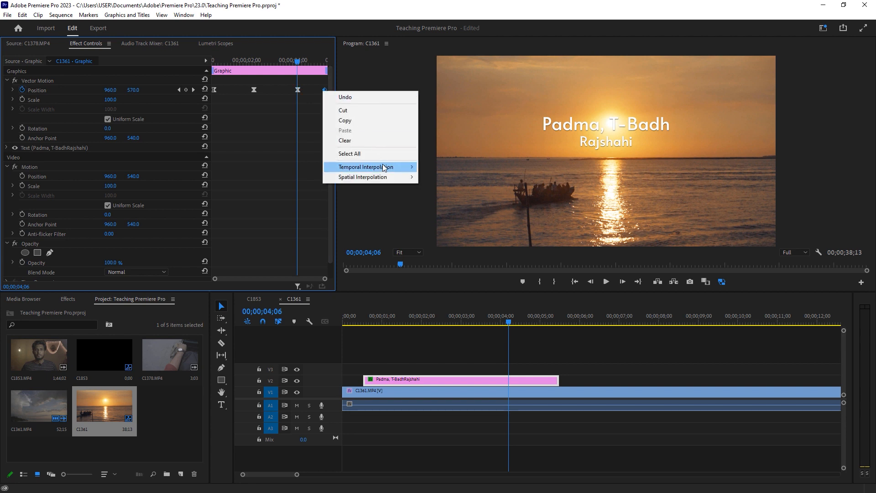
pyautogui.moveTo(388, 167)
pyautogui.click(437, 221)
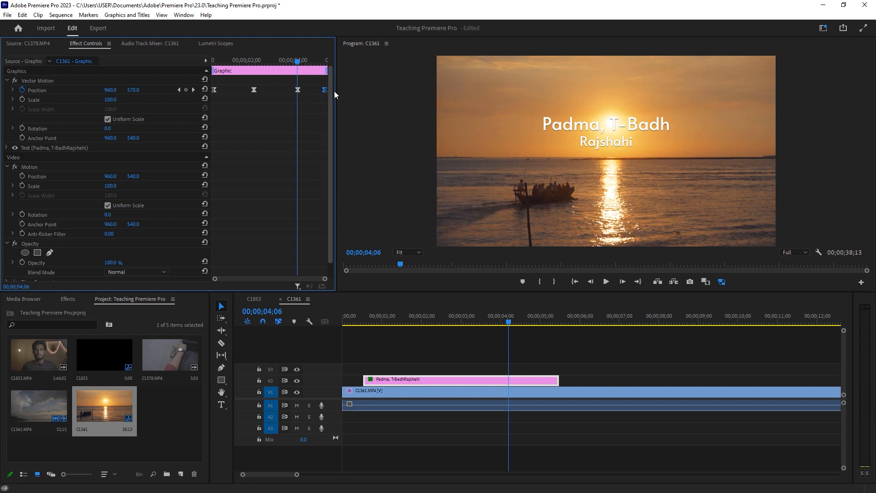
pyautogui.click(356, 319)
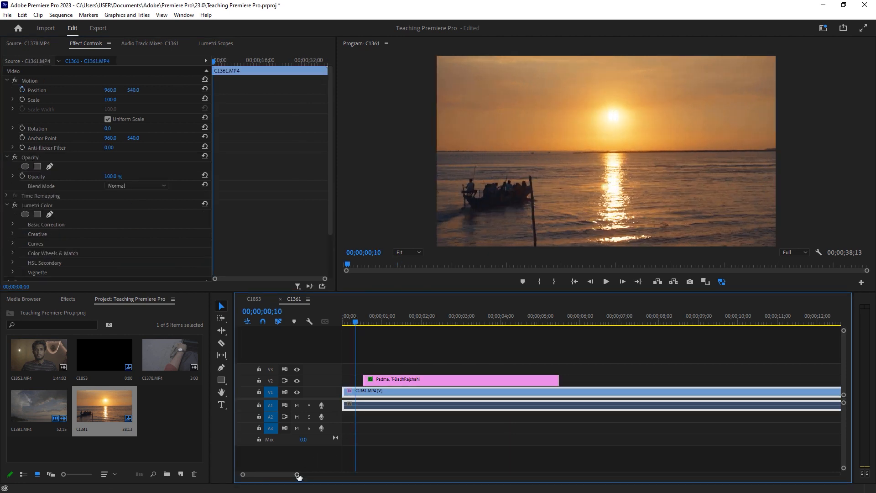
pyautogui.moveTo(298, 475); pyautogui.dragTo(302, 475)
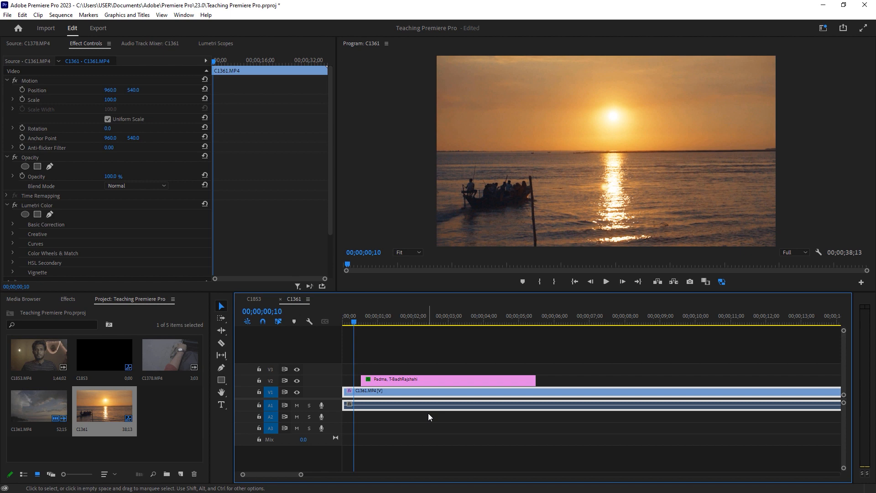
# Play back the sequence to preview the title animation over the sunset clip
pyautogui.press('space')
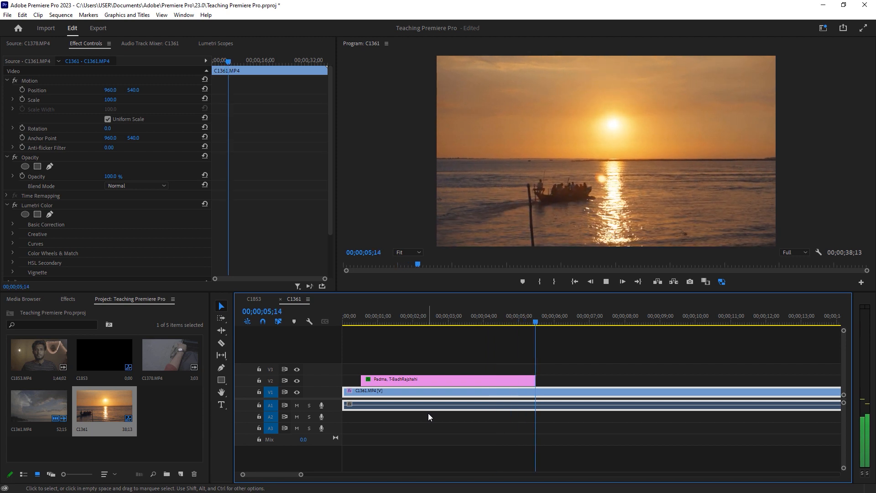
pyautogui.press('space')
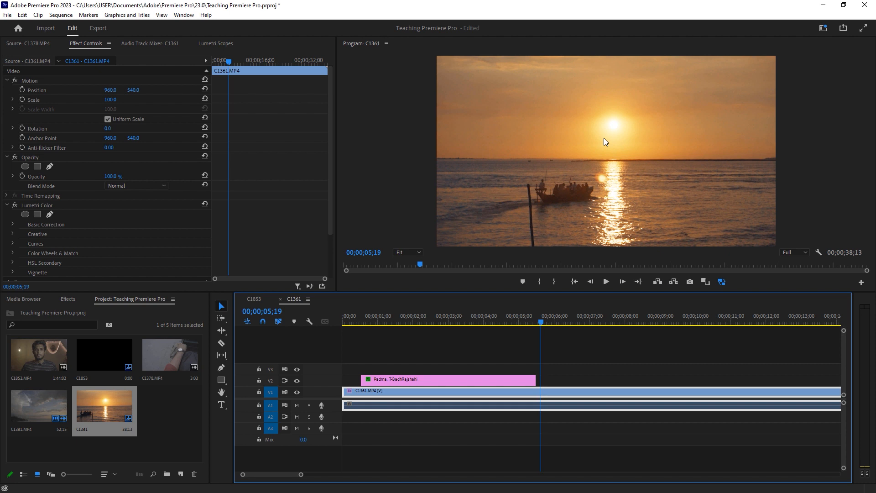
pyautogui.click(355, 314)
pyautogui.press('space')
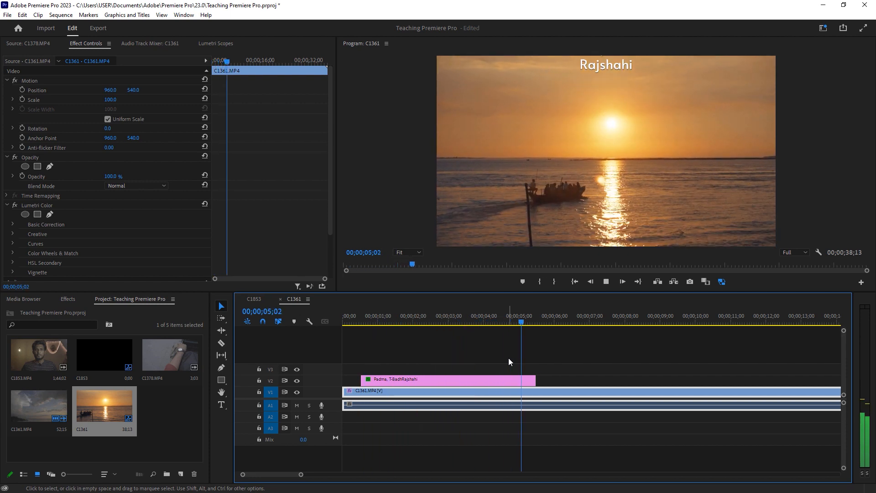
pyautogui.press('space')
pyautogui.click(370, 322)
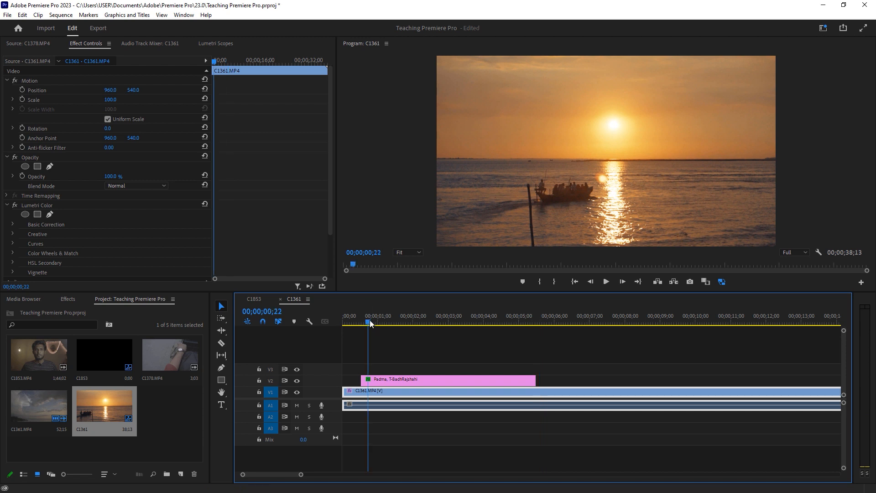
# Select the title clip and set its Position Y value to 250 at the final Position keyframe
pyautogui.click(386, 382)
pyautogui.press('Left')
pyautogui.press('Left')
pyautogui.moveTo(129, 91); pyautogui.dragTo(232, 90)
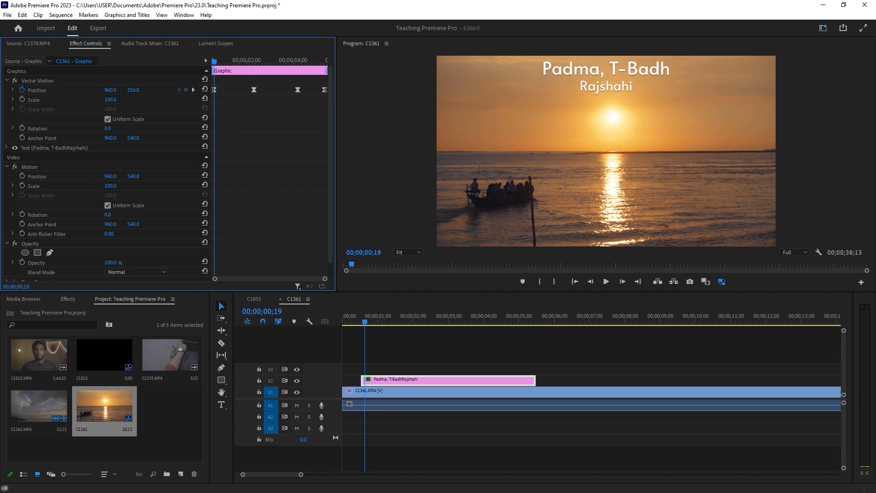
pyautogui.click(131, 90)
pyautogui.press('Return')
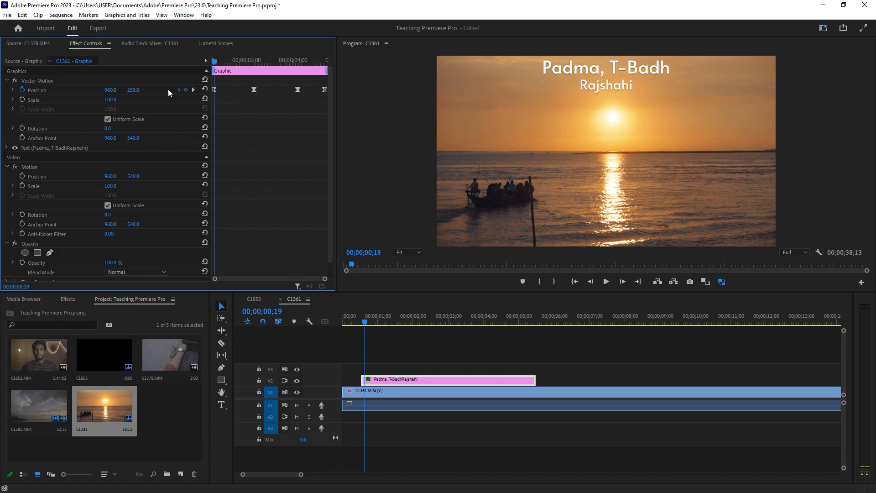
pyautogui.moveTo(240, 65); pyautogui.dragTo(326, 70)
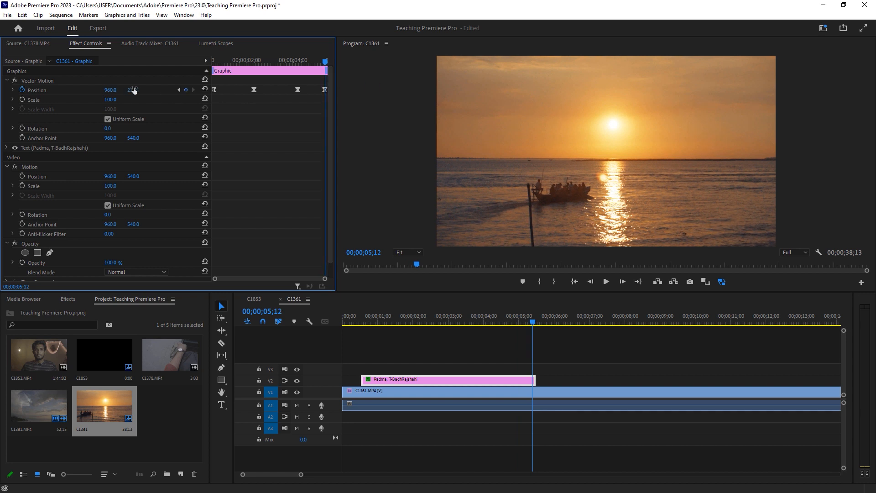
pyautogui.write('250')
pyautogui.press('Return')
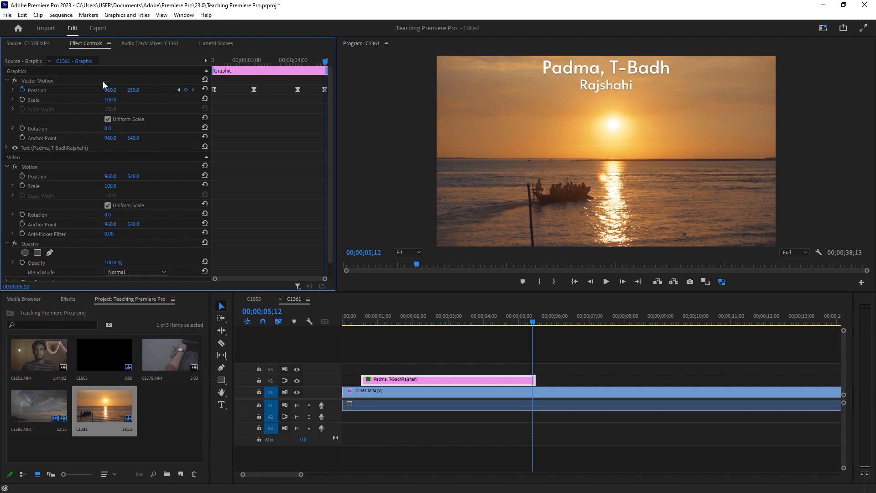
# Play the sequence from the start to review the revised title motion
pyautogui.click(358, 321)
pyautogui.press('space')
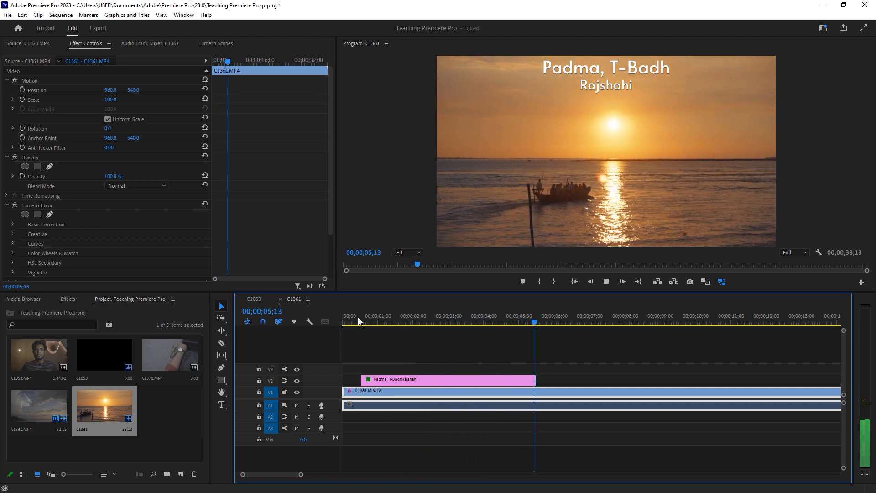
pyautogui.press('space')
pyautogui.click(358, 318)
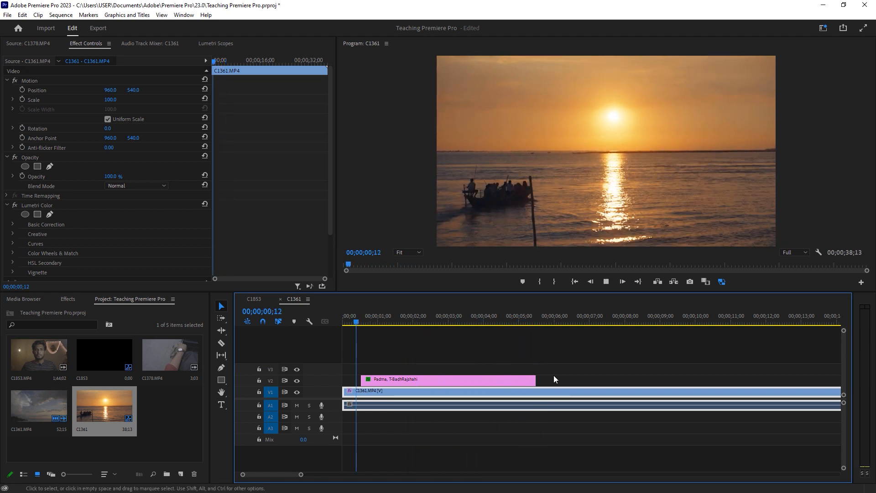
pyautogui.press('space')
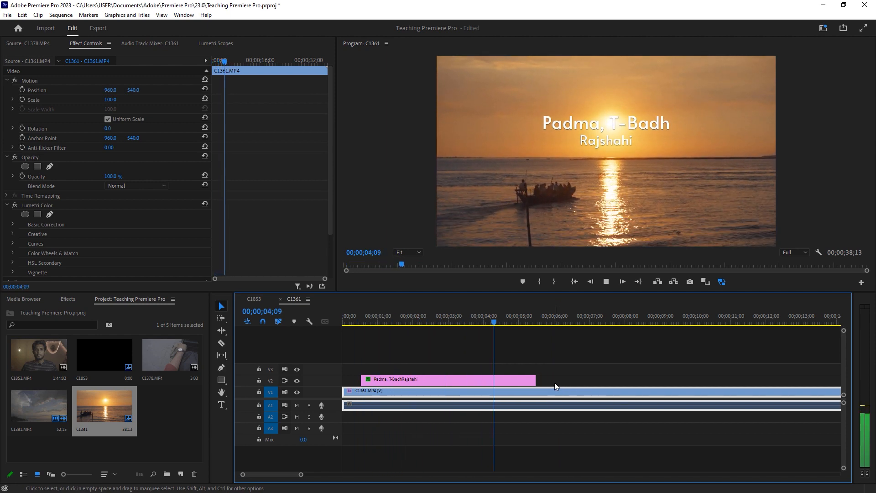
pyautogui.press('space')
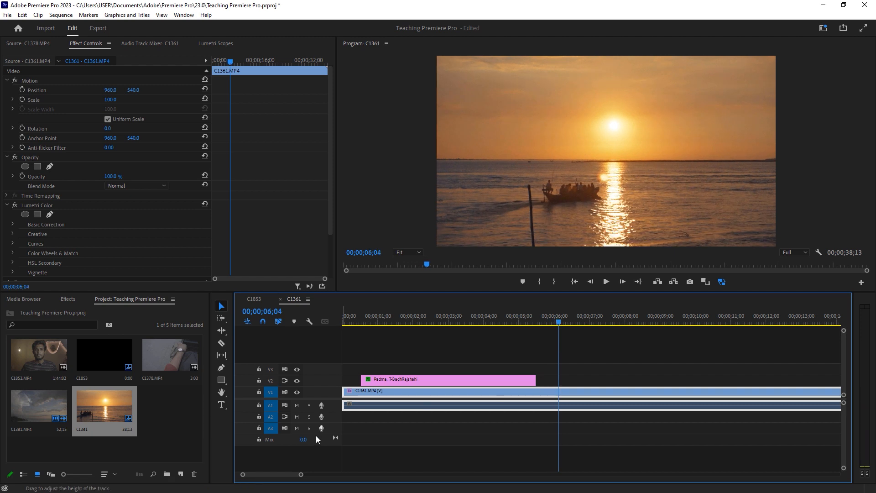
# Select the title clip on track V2 in the timeline
pyautogui.moveTo(303, 477); pyautogui.dragTo(322, 476)
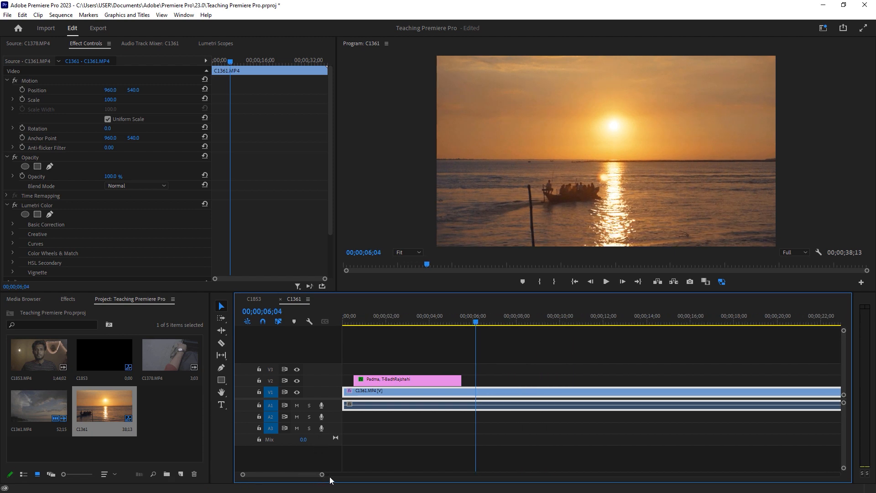
pyautogui.click(386, 341)
pyautogui.click(399, 381)
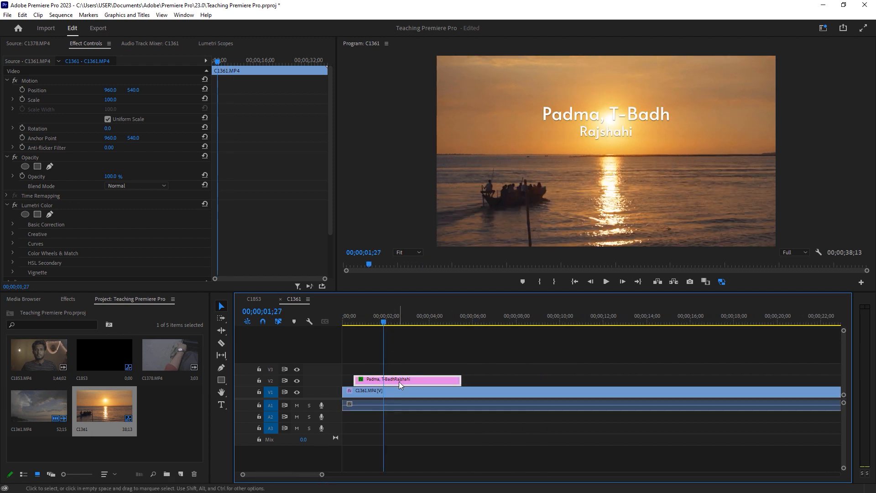